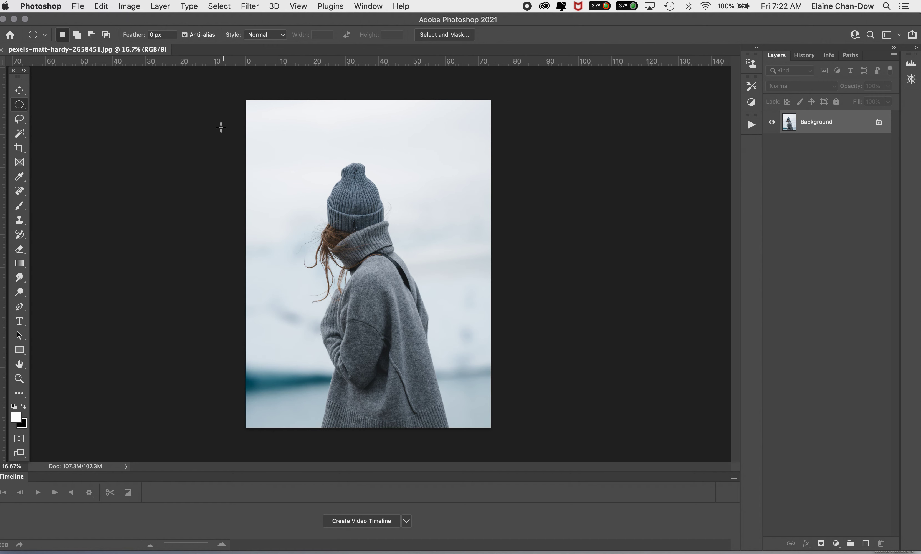
Open the File menu to begin creating a new document.
click(79, 6)
mouse_move(104, 6)
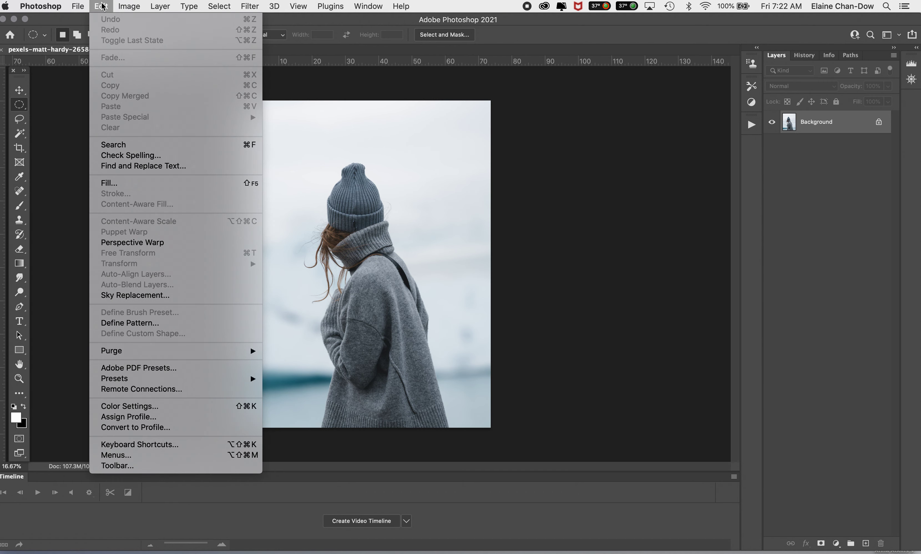
Create a new 500×500 px document named snow and add empty Layer 1 above Background.
click(75, 18)
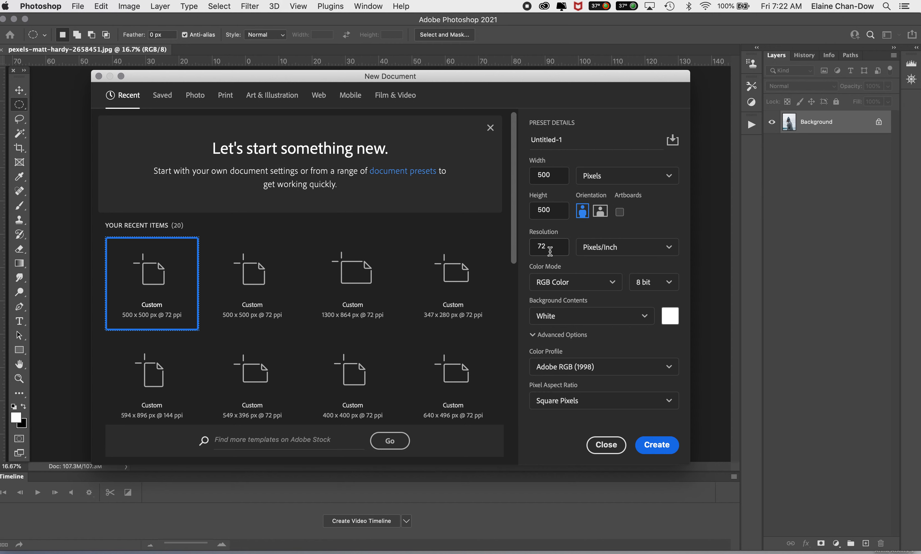
double_click(574, 140)
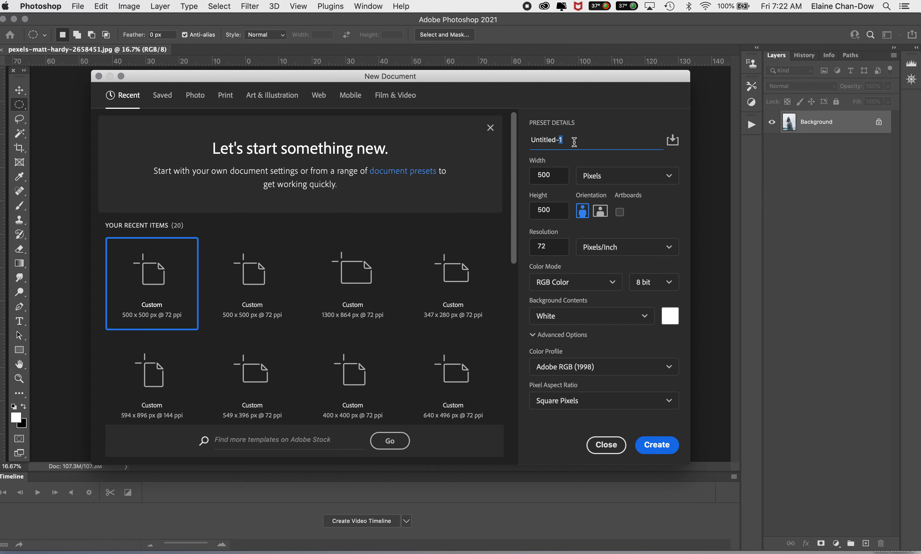
triple_click(569, 141)
text(snow)
click(659, 453)
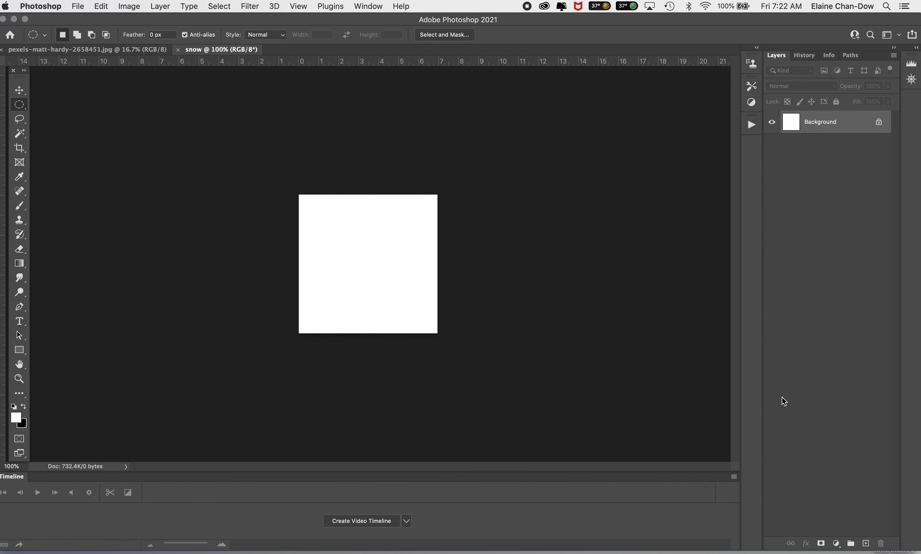
click(866, 543)
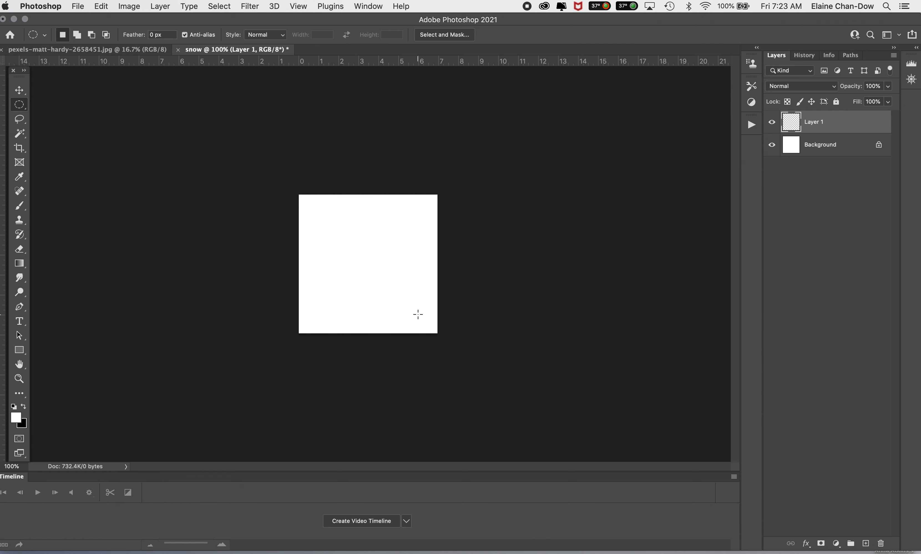
Select a large circle bottom-right and a small one top-left, fill both black, then deselect.
drag(407, 304, 425, 327)
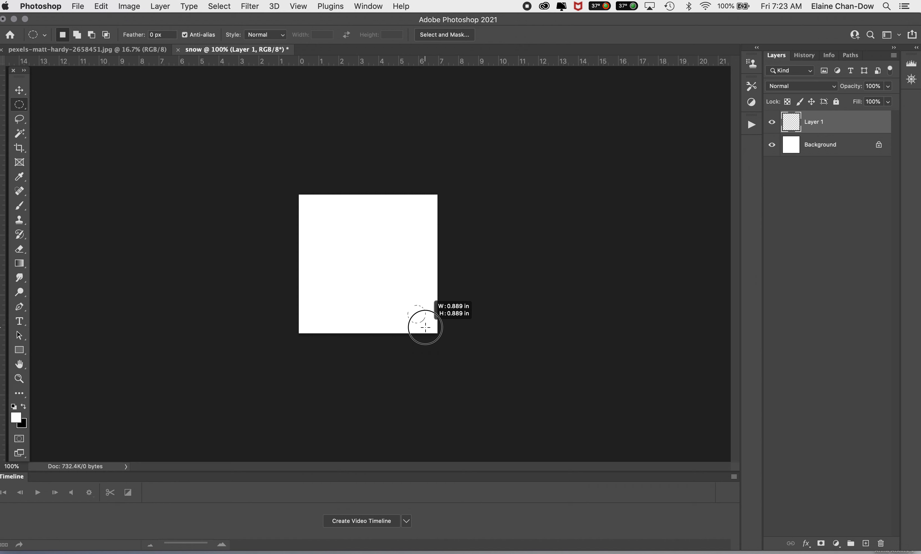
drag(425, 327, 425, 328)
key(shift)
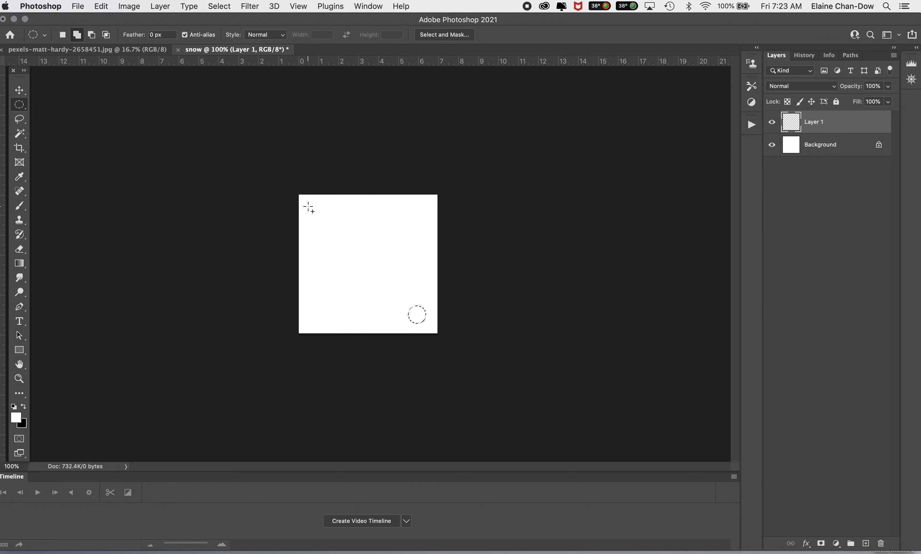
drag(308, 207, 318, 215)
key(shift)
key(shift+F5)
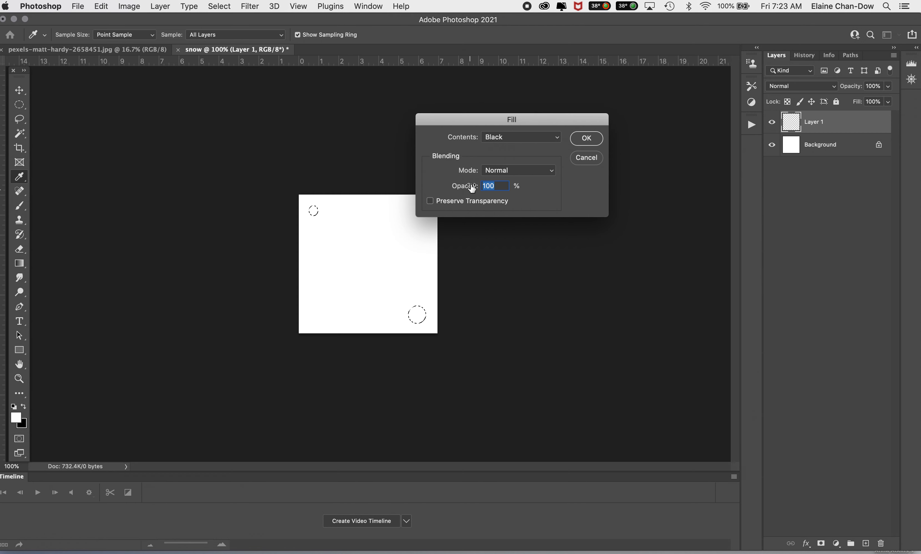
click(508, 139)
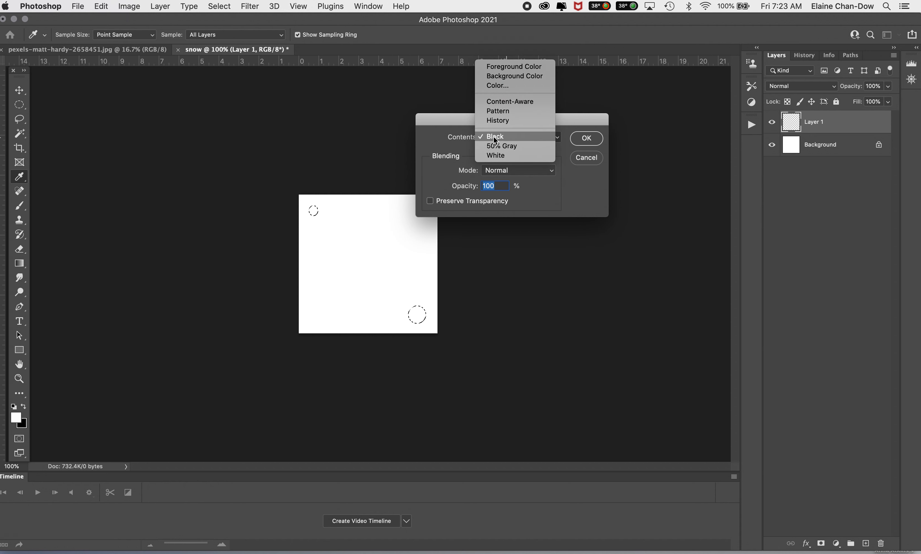
click(507, 136)
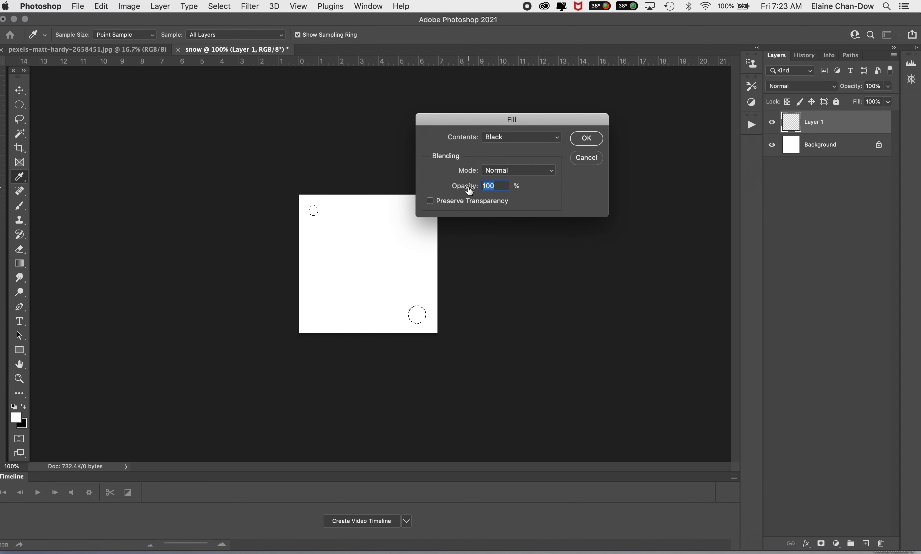
click(588, 139)
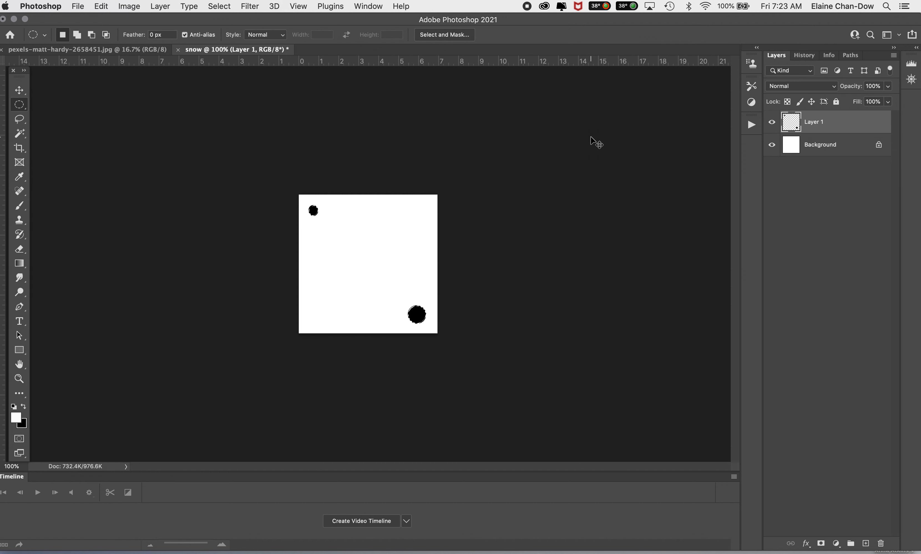
key(super+d)
Define a brush preset from the two circles, naming it Snow ECD 956.
click(102, 8)
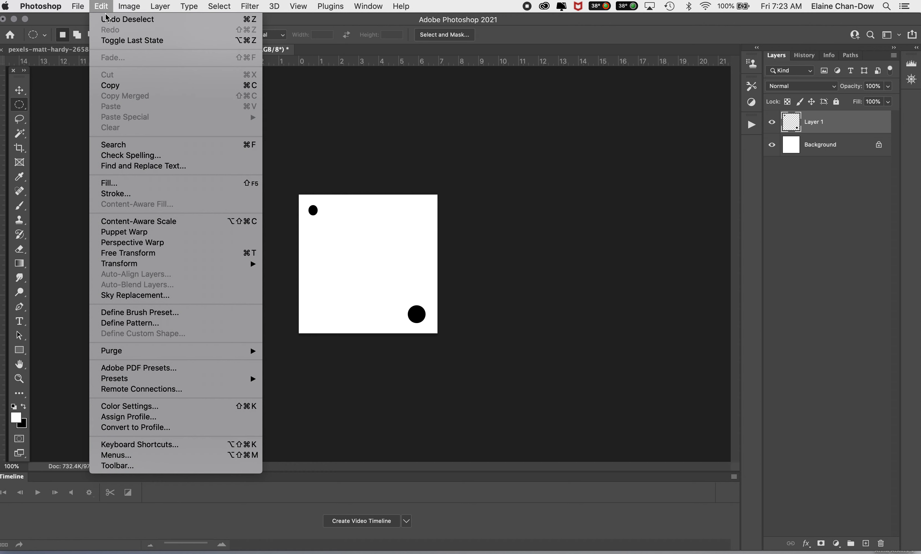
click(166, 312)
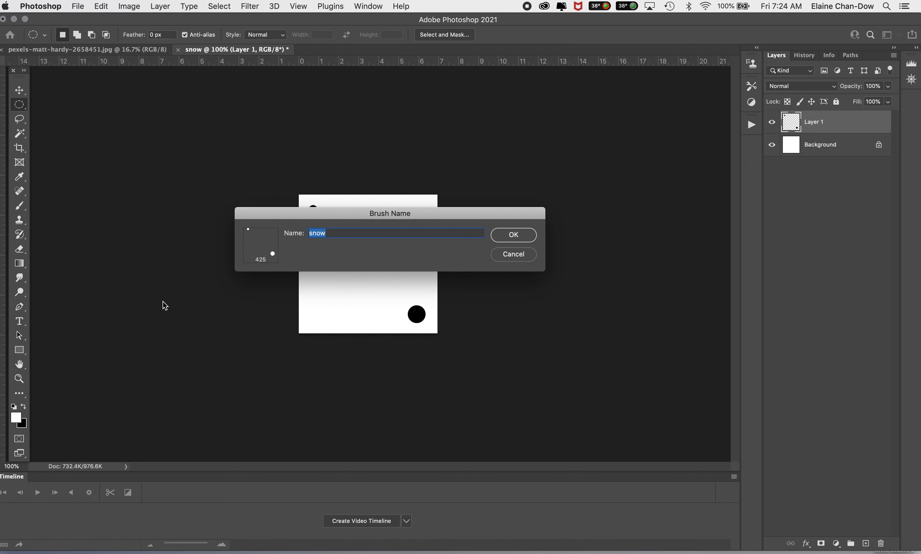
text(Snow ECD 956)
Confirm the Snow ECD 956 brush and select it with the Brush tool on the winter photo.
click(514, 236)
key(b)
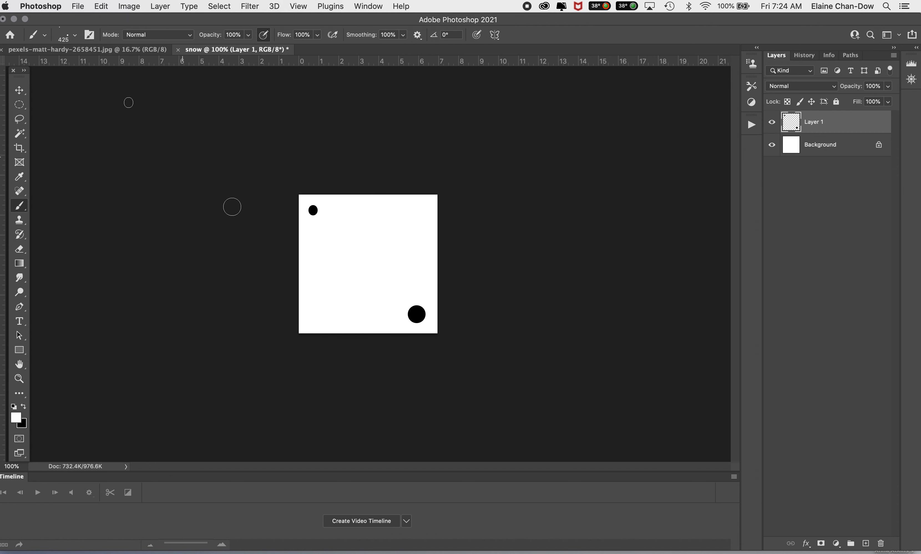
click(96, 49)
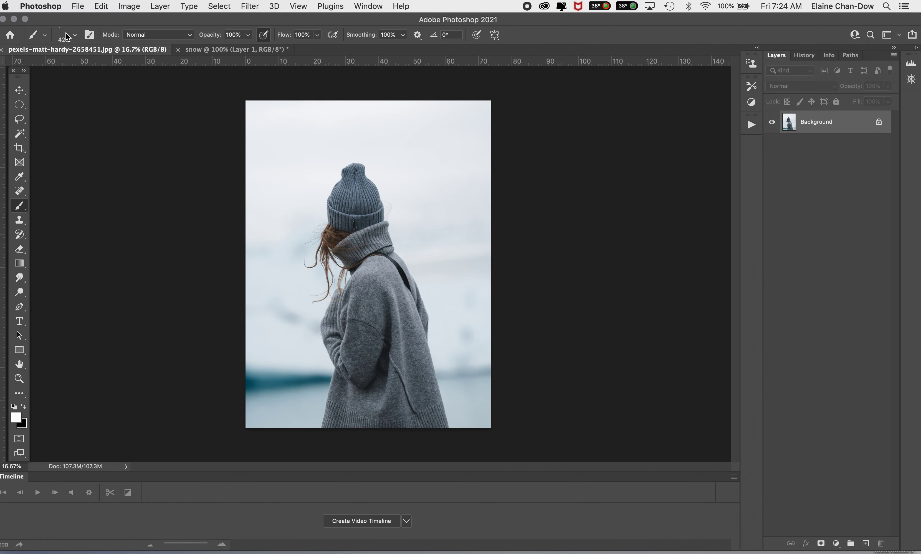
click(75, 34)
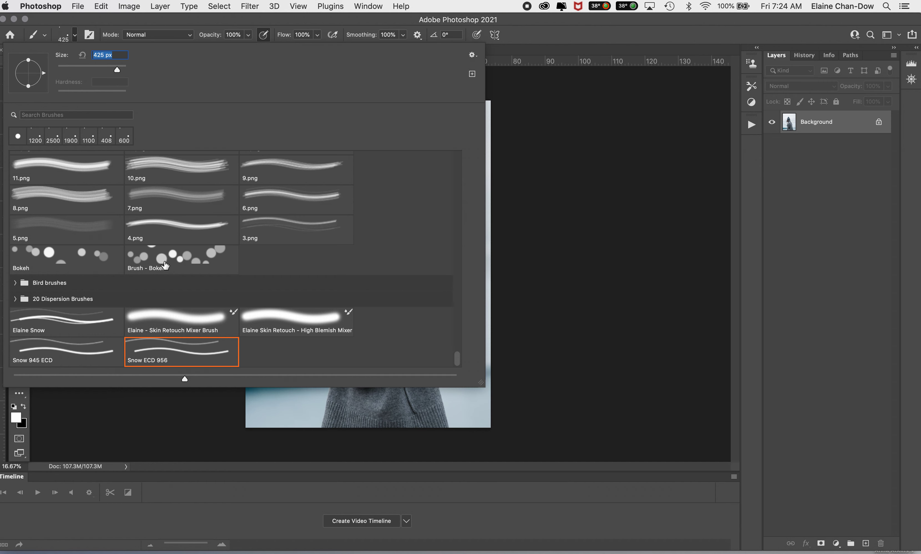
key(Return)
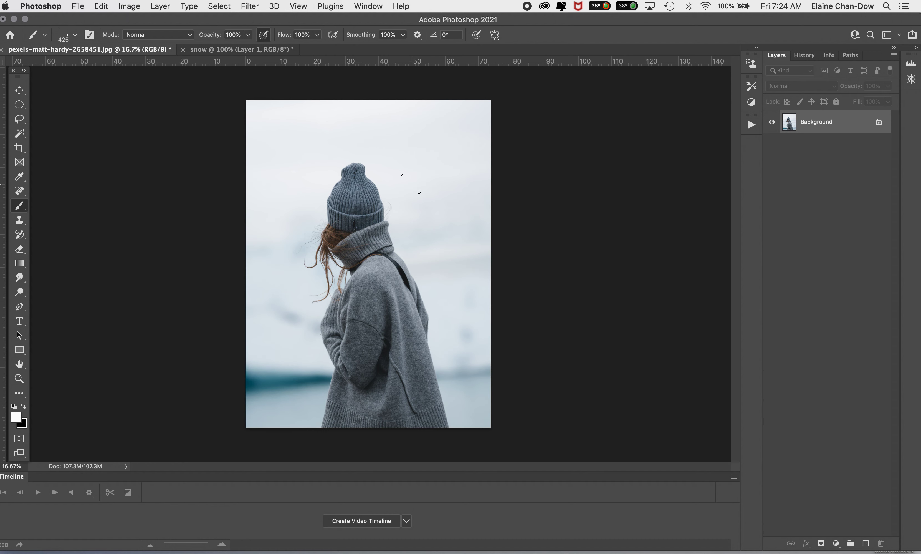
Add four empty layers and a new layer group named Snow.
click(866, 543)
click(866, 543)
click(866, 544)
click(866, 543)
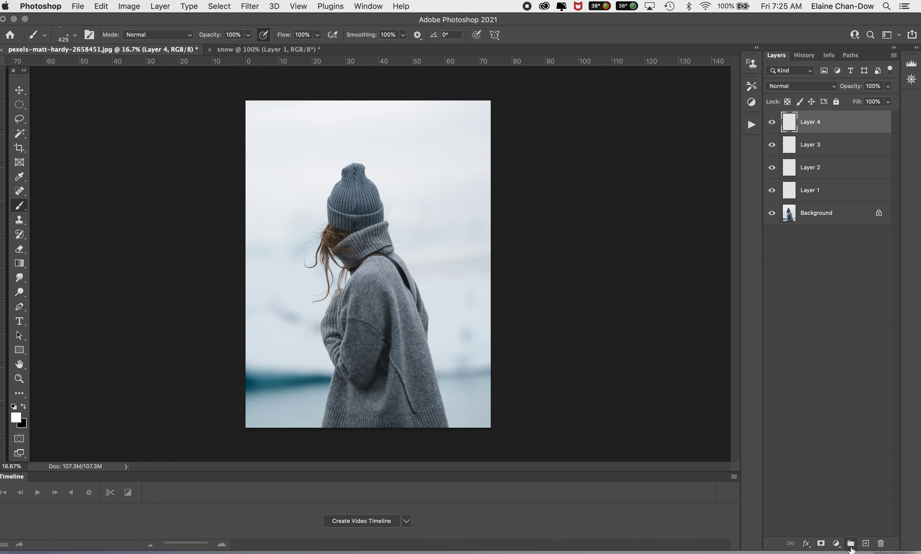
click(851, 543)
click(813, 117)
double_click(813, 117)
text('SNow)
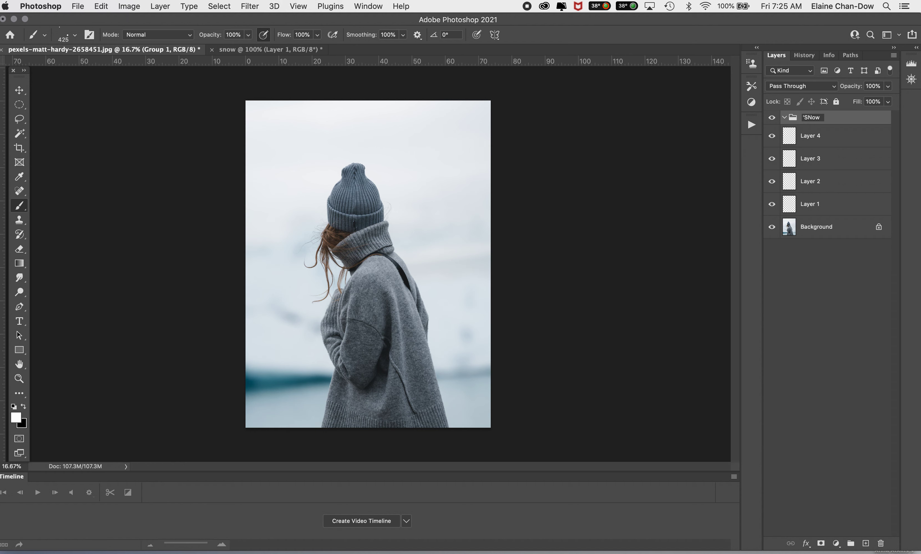
key(BackSpace)
key(BackSpace)
key(BackSpace)
key(BackSpace)
text(Snow)
key(Return)
Move Layers 1–4 into the Snow group, hide Layers 2–4, and keep Layer 1 selected.
click(822, 209)
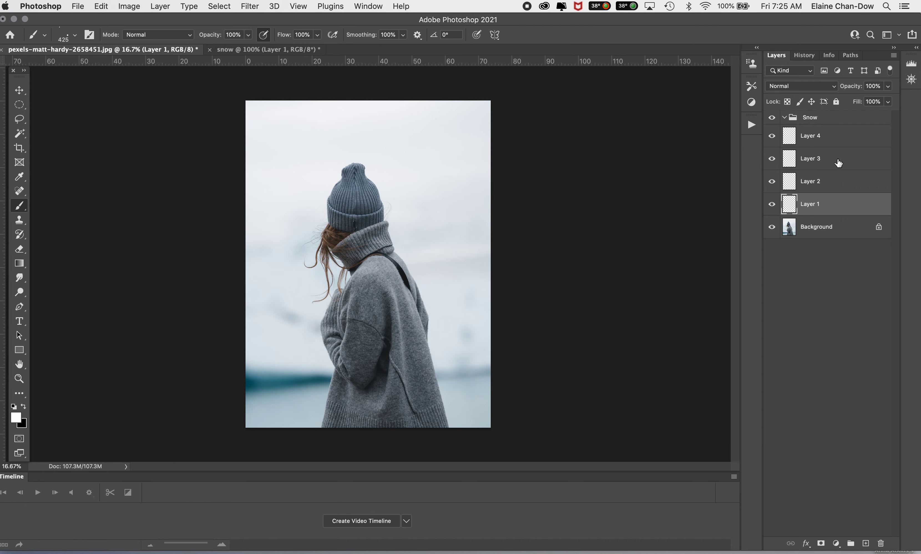
shift+click(842, 137)
drag(846, 137, 849, 118)
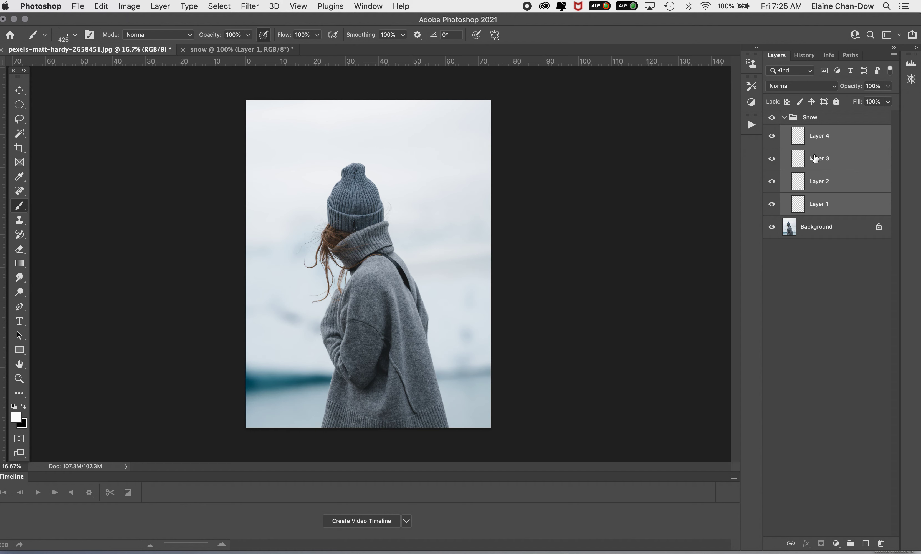
click(772, 136)
click(772, 158)
click(773, 182)
click(839, 257)
click(848, 200)
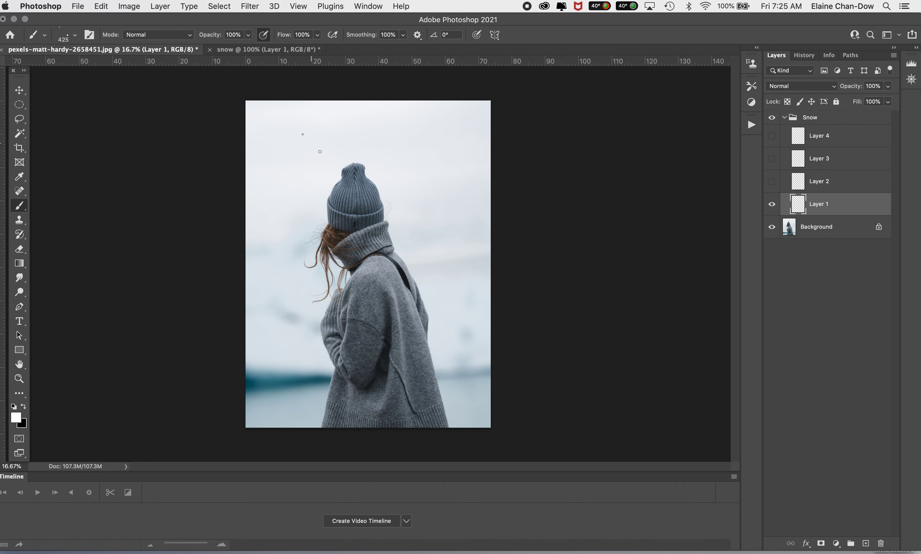
Paint white snow streaks above, right and left of the hat, plus dots at lower left.
drag(319, 151, 415, 174)
mouse_move(423, 221)
mouse_down()
mouse_move(475, 251)
mouse_move(462, 276)
mouse_up()
drag(290, 204, 288, 248)
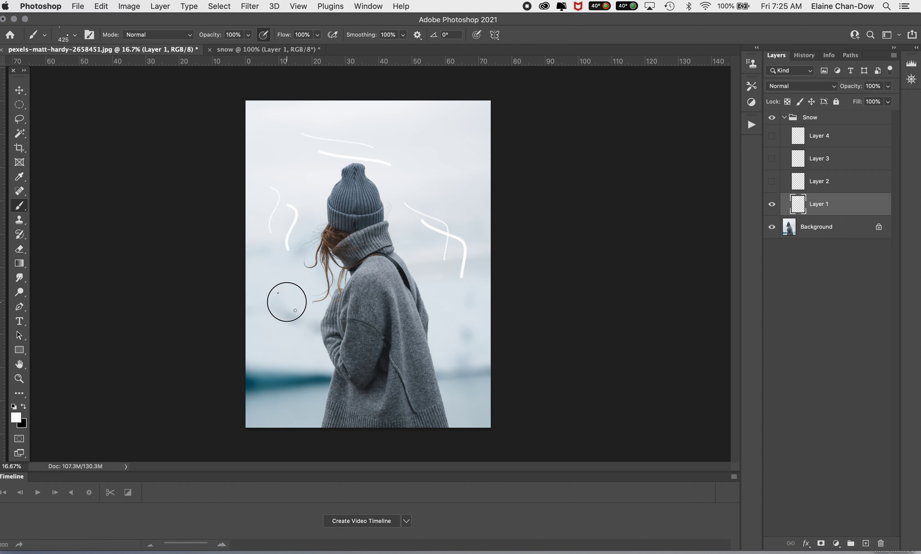
click(295, 310)
Show the Brush Settings panel, move it aside, and enable Shape Dynamics.
click(90, 35)
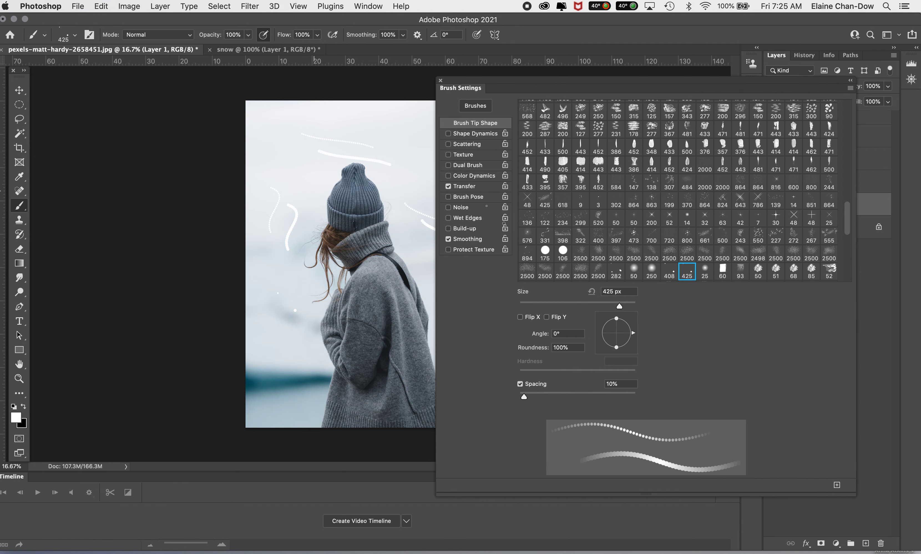
drag(611, 86, 485, 59)
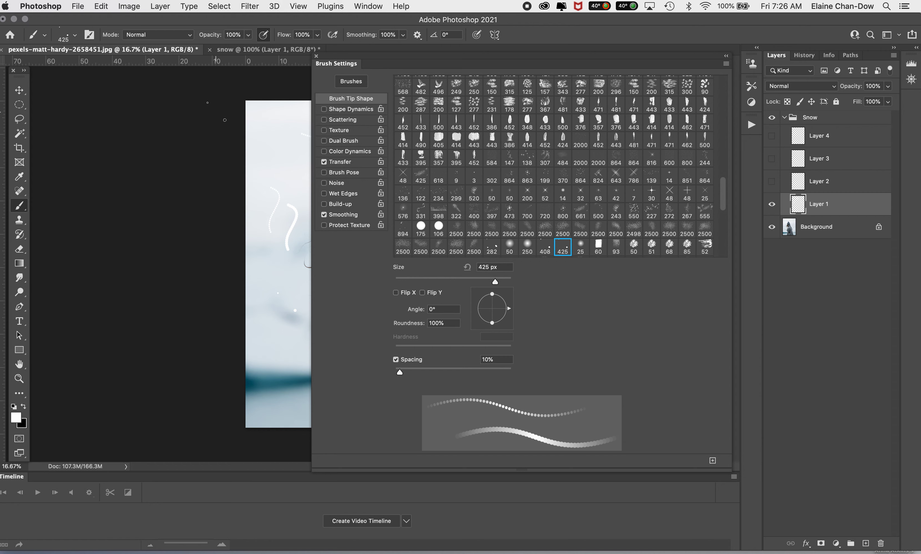
click(354, 112)
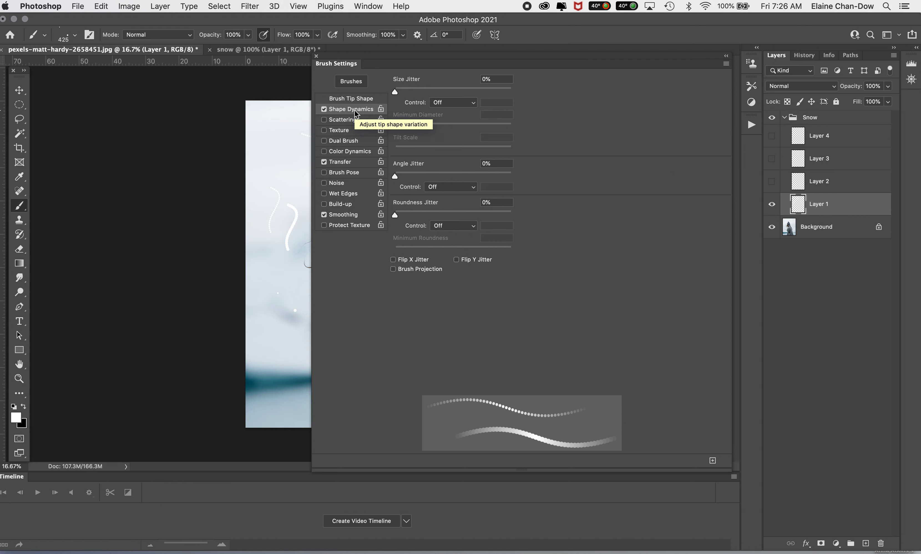
Set Size and Angle Jitter to 100%, Roundness Jitter to 30% and Minimum Roundness to 86%.
click(501, 90)
drag(503, 91, 512, 92)
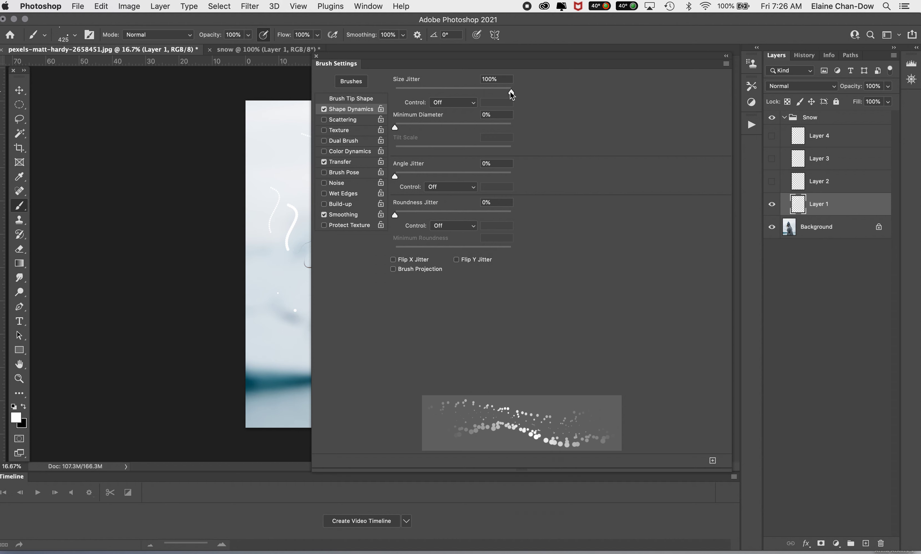
mouse_move(511, 92)
mouse_down()
mouse_move(455, 92)
mouse_move(532, 86)
mouse_up()
click(397, 179)
drag(397, 179, 564, 176)
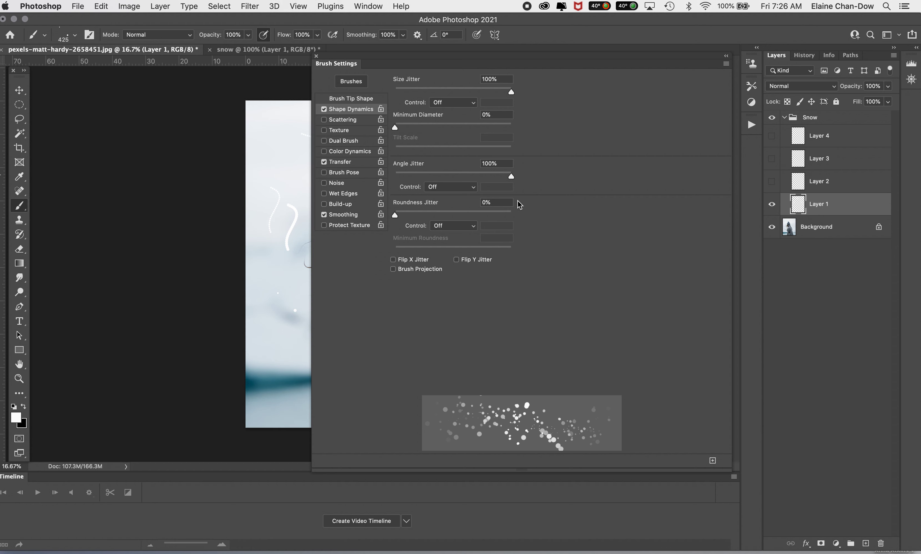
click(476, 215)
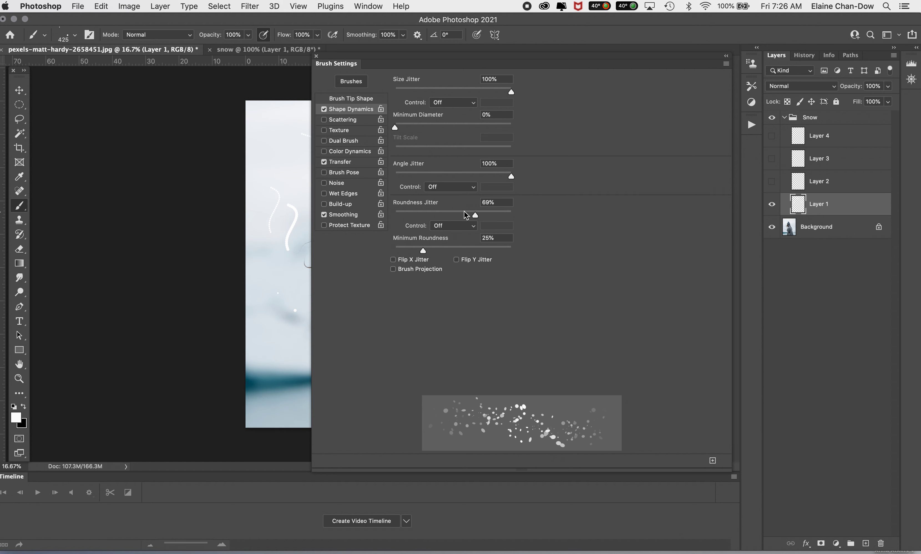
mouse_move(476, 214)
mouse_down()
mouse_move(494, 215)
mouse_move(464, 215)
mouse_move(496, 216)
mouse_move(375, 216)
mouse_up()
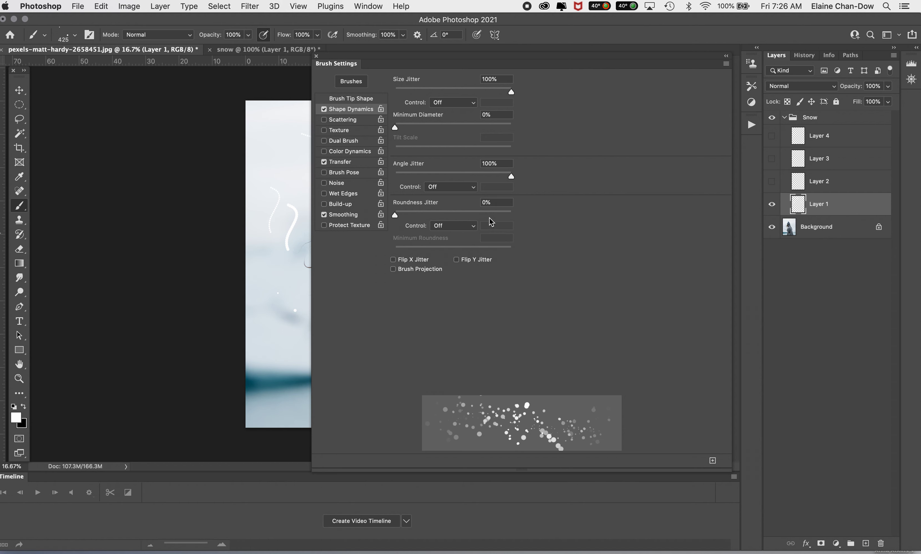
click(431, 213)
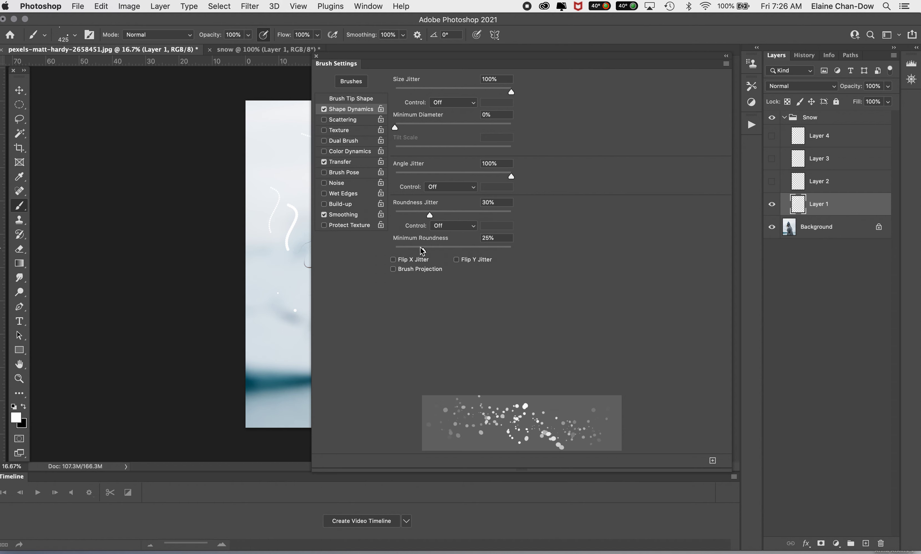
drag(421, 250, 496, 251)
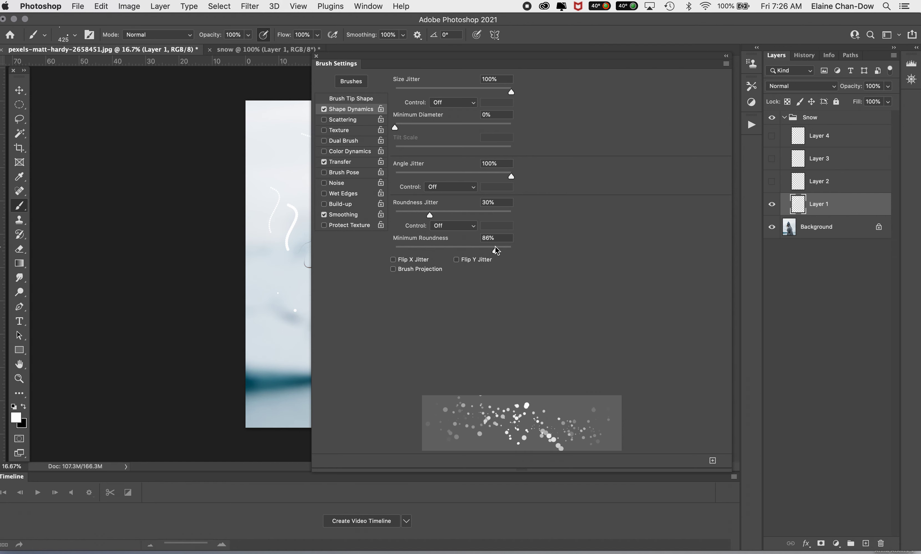
Enable Transfer and set the brush's Opacity Jitter to 20%.
click(354, 163)
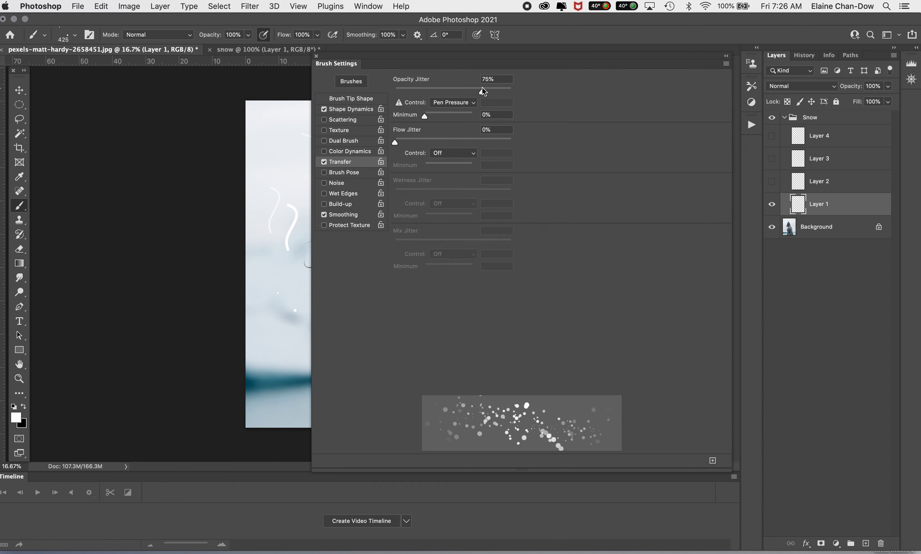
drag(482, 90, 410, 90)
text(20)
key(Return)
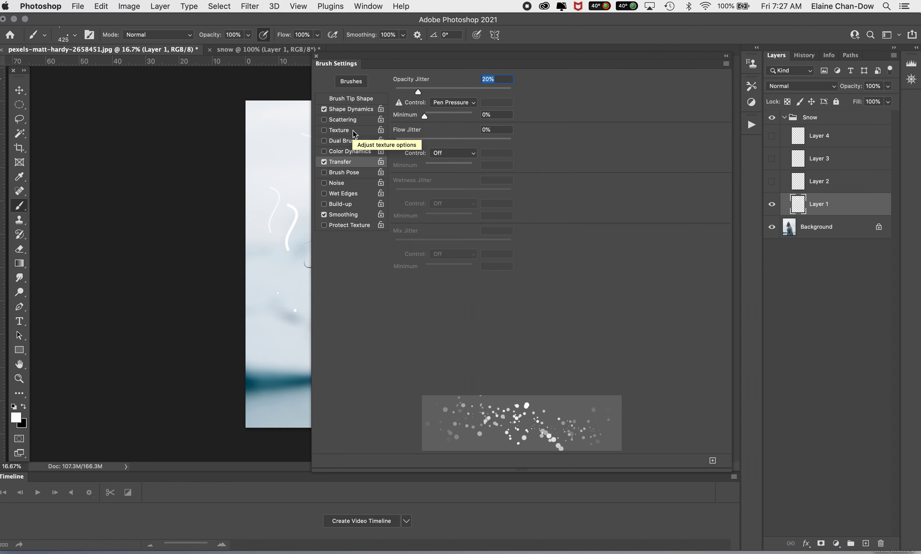
Turn on Scattering for the snow brush and set Scatter to 143%.
click(357, 120)
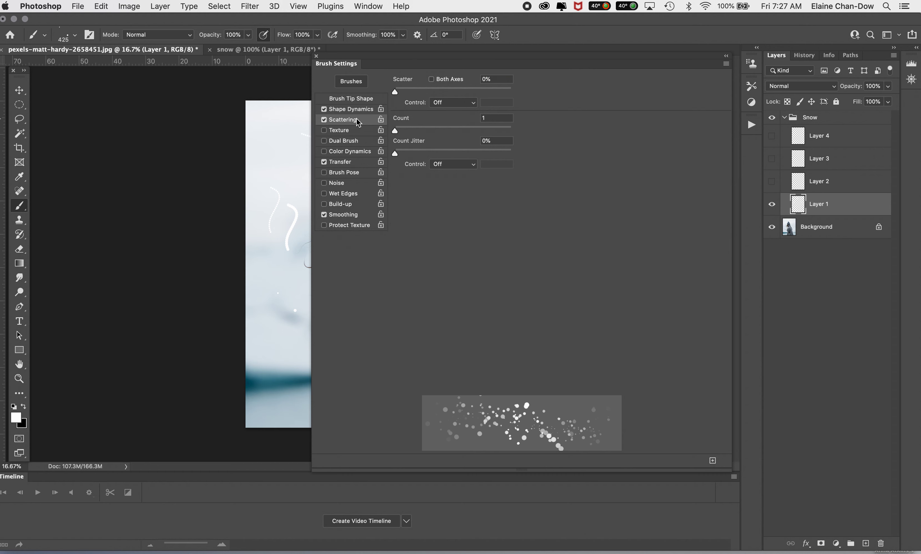
click(448, 88)
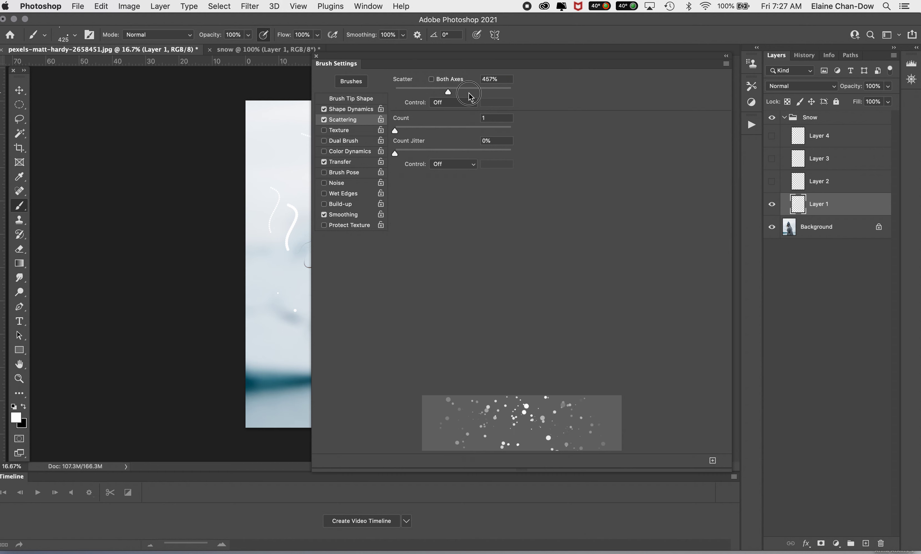
mouse_move(469, 92)
mouse_down()
mouse_move(483, 94)
mouse_move(413, 95)
mouse_up()
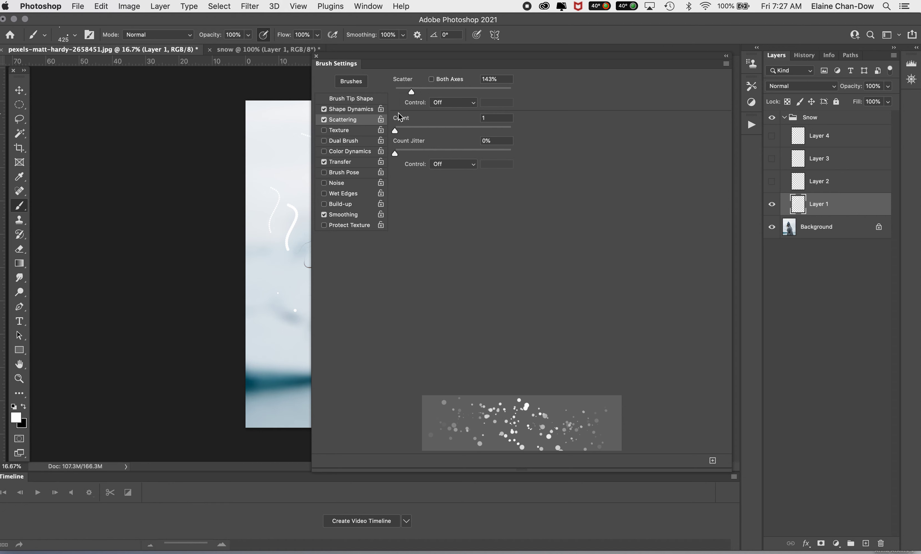
Set the brush tip Spacing to 43% and close the Brush Settings panel.
click(344, 100)
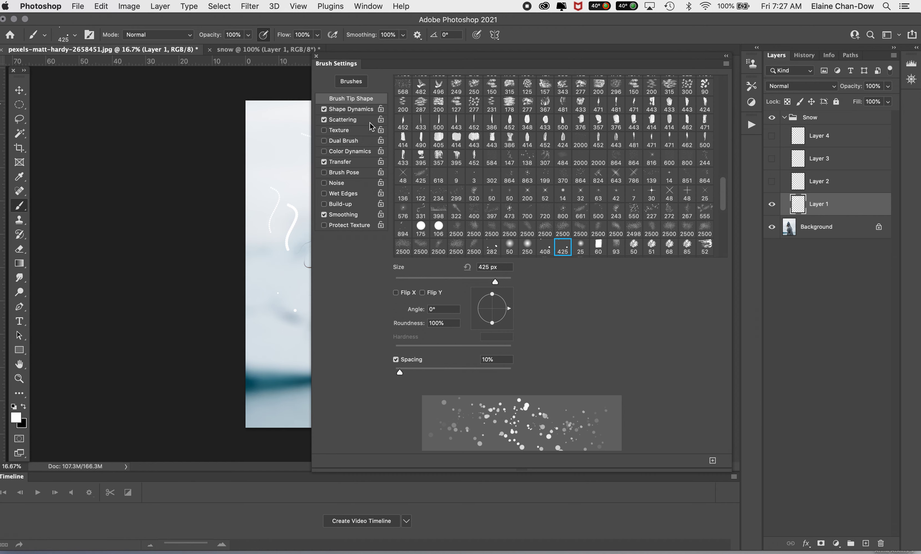
click(445, 369)
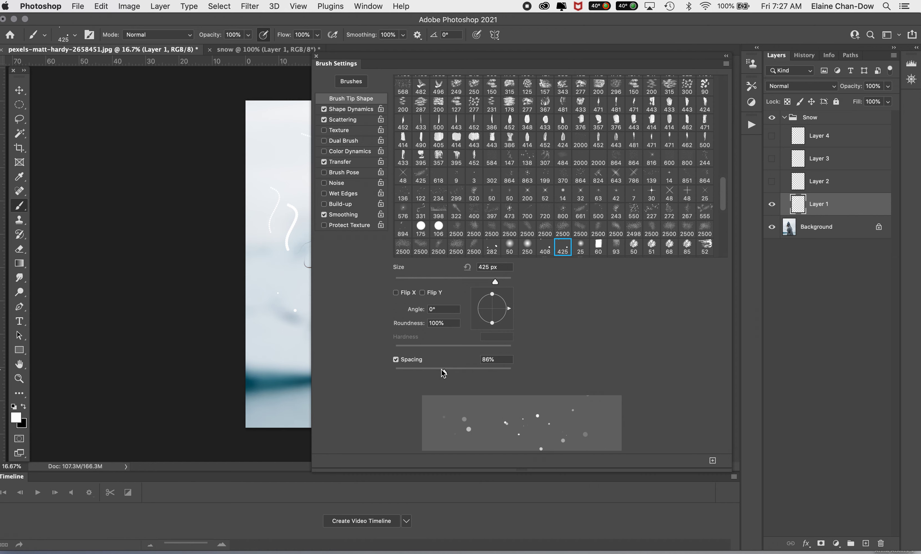
click(420, 370)
click(348, 214)
click(350, 216)
click(316, 56)
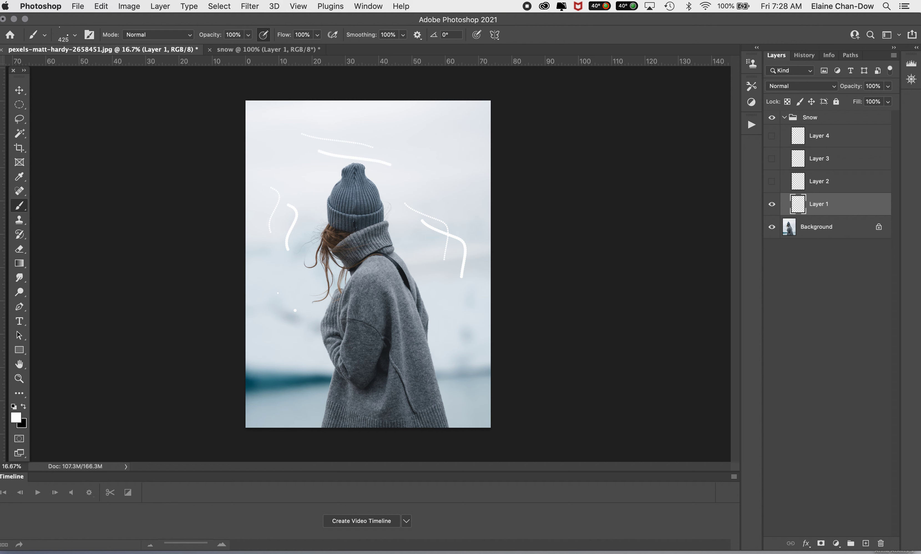
Add new Layer 5, hide Layer 1, enlarge the brush and paint snow dots around the figure.
click(866, 543)
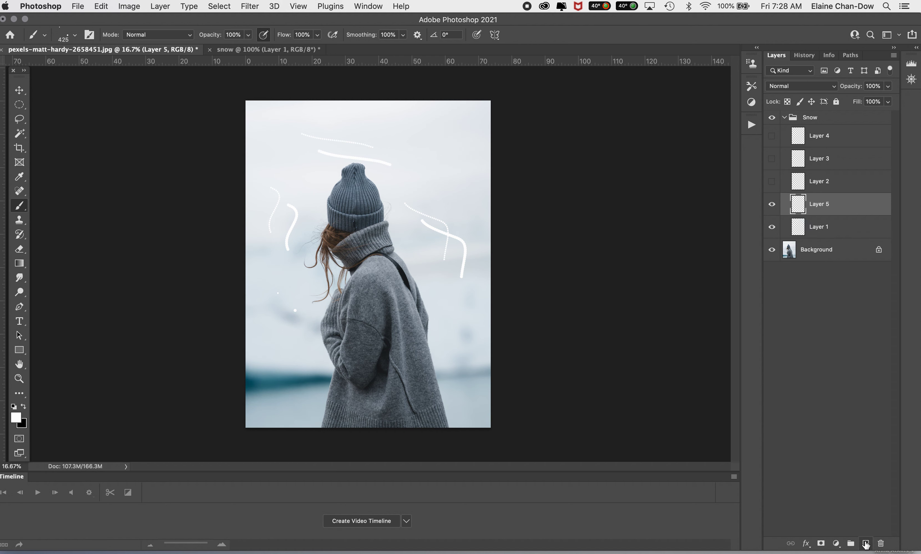
click(772, 228)
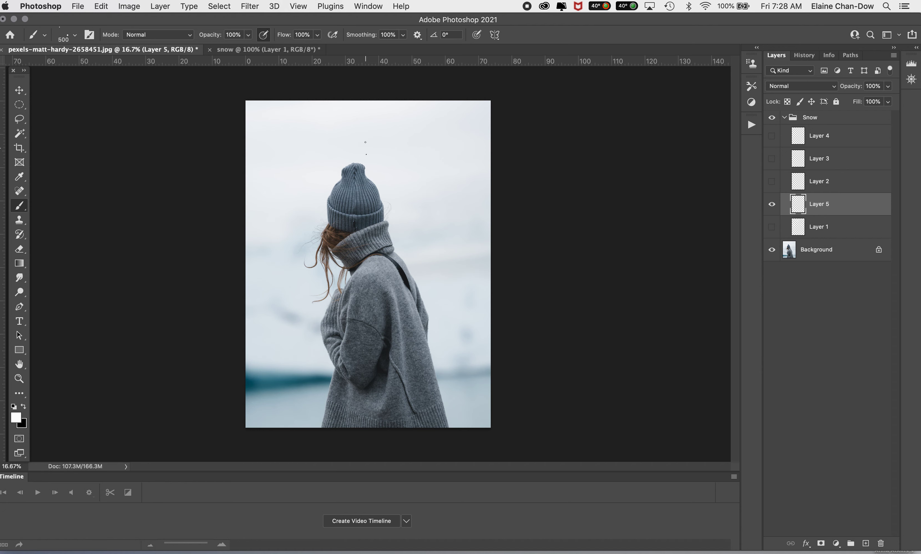
key(bracketright)
key(bracketright)
key(bracketright)
mouse_move(296, 163)
mouse_down()
mouse_move(360, 165)
mouse_move(416, 189)
mouse_up()
drag(466, 302, 446, 322)
mouse_move(239, 258)
mouse_down()
mouse_move(321, 373)
mouse_move(300, 397)
mouse_up()
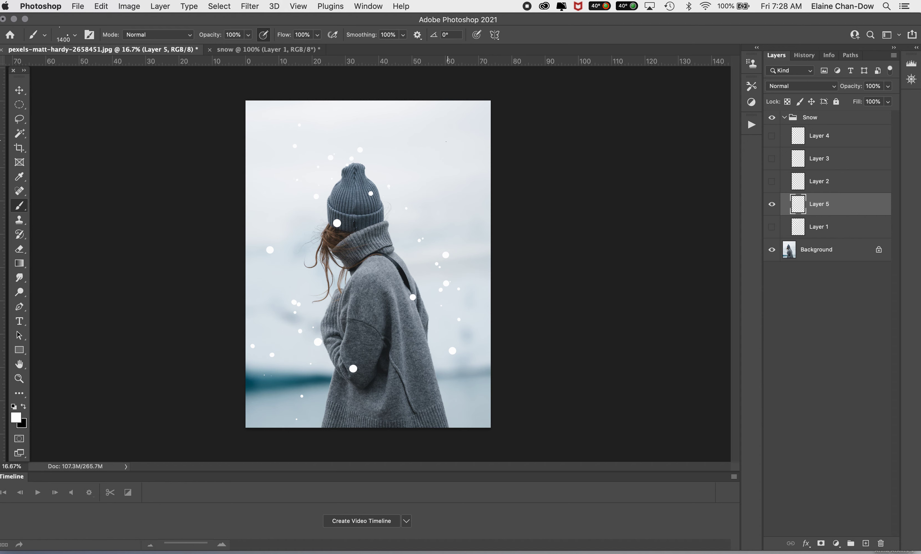
click(450, 176)
Paint two more snow dots and start a Motion Blur with angle -77°.
click(448, 393)
click(257, 5)
mouse_move(295, 154)
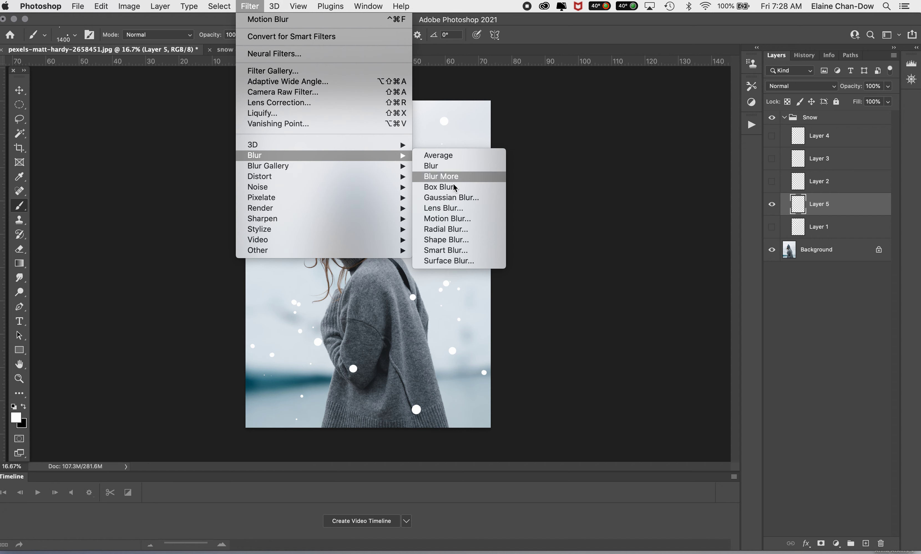
click(462, 218)
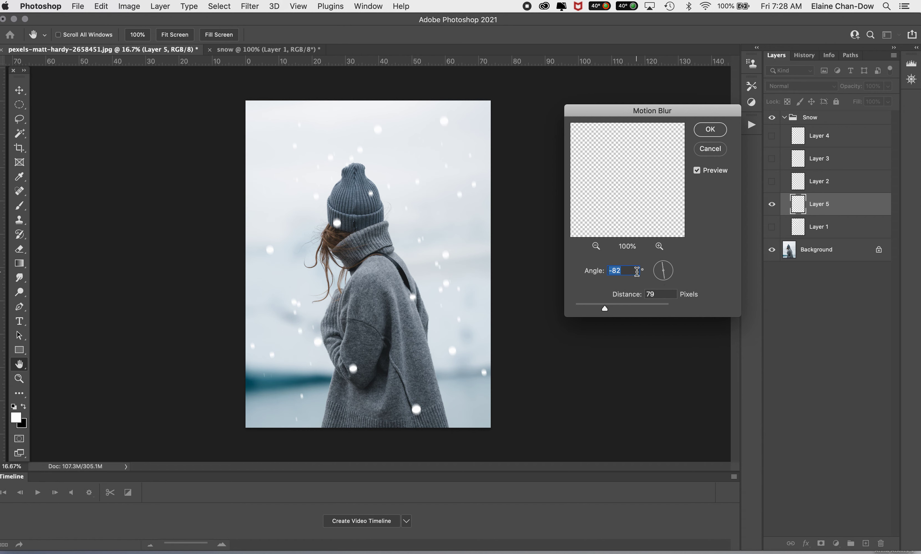
drag(664, 279, 668, 278)
drag(605, 308, 593, 309)
click(668, 282)
click(611, 309)
Set the Motion Blur distance to 119 pixels and apply it.
drag(612, 308, 621, 309)
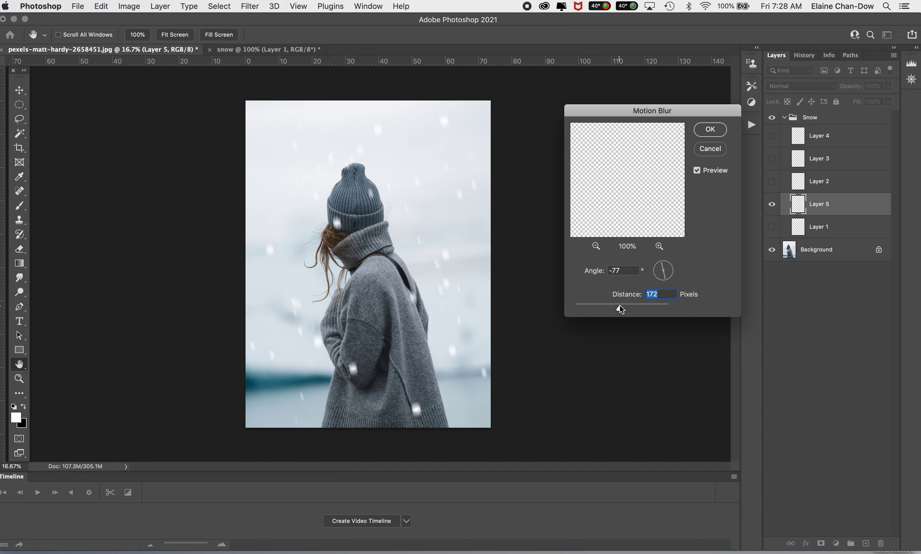
drag(621, 308, 616, 308)
drag(615, 306, 660, 307)
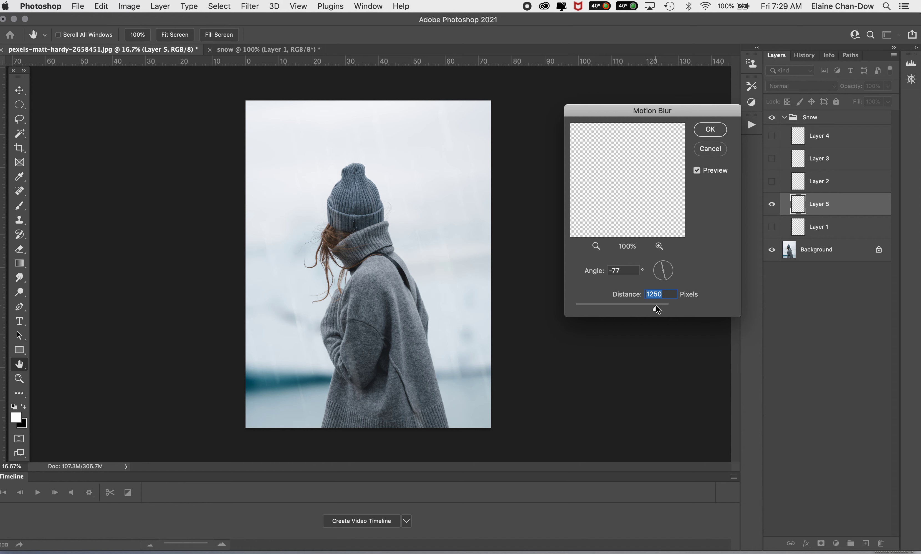
drag(656, 305, 610, 304)
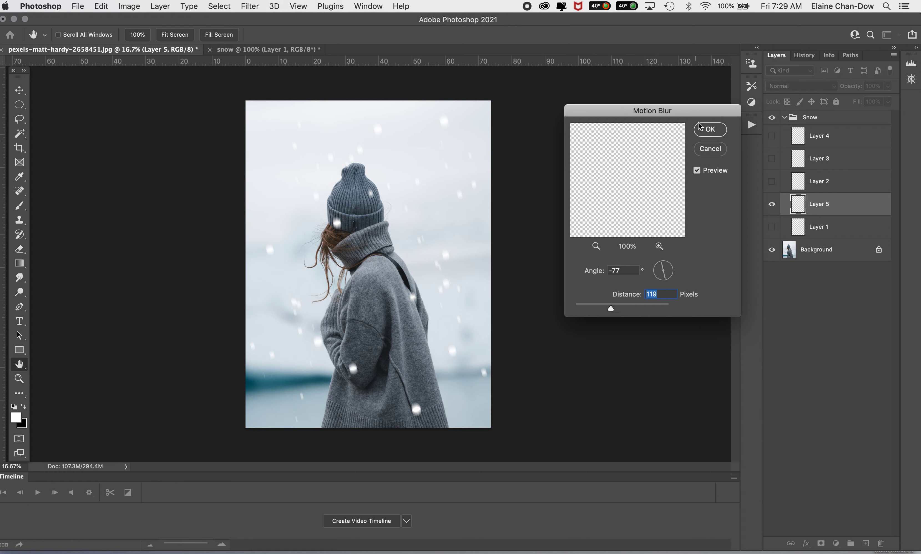
click(710, 129)
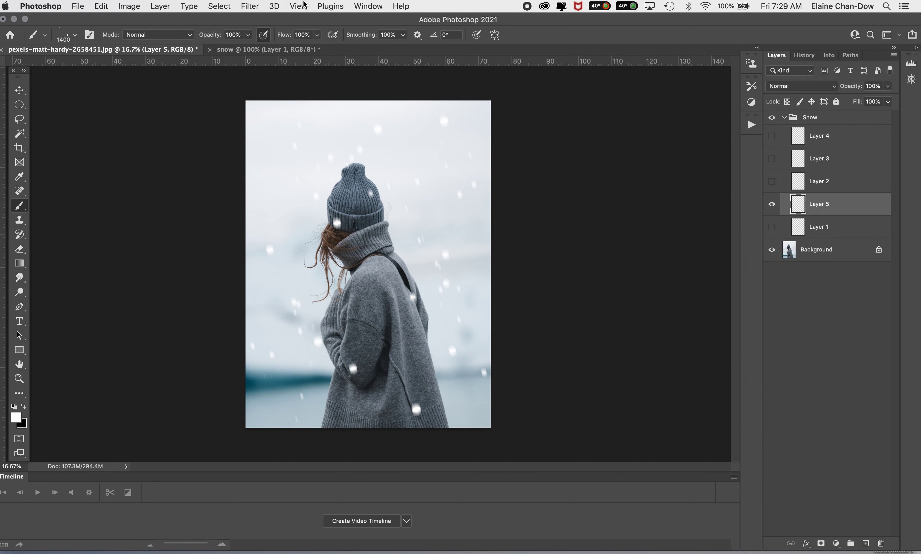
Apply a Gaussian Blur with a 53.1-pixel radius to Layer 5's snow dots.
click(261, 7)
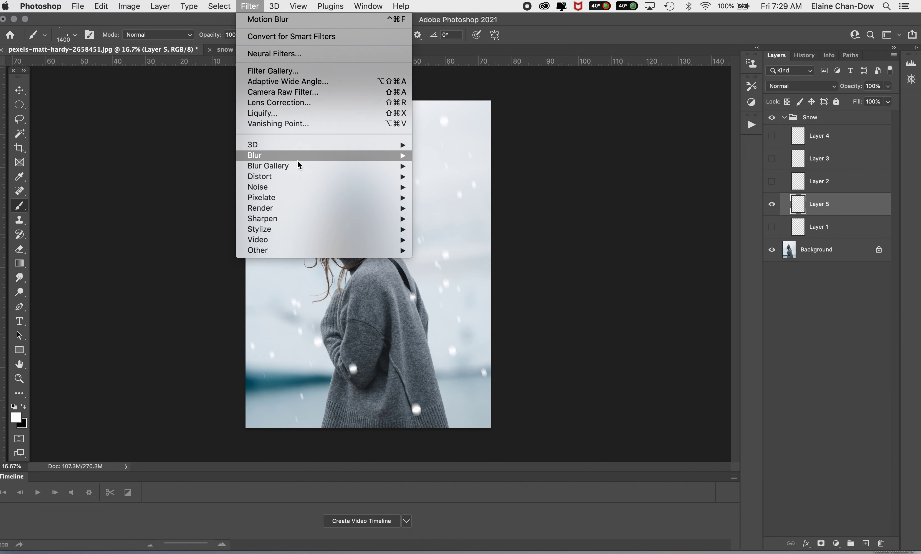
mouse_move(305, 157)
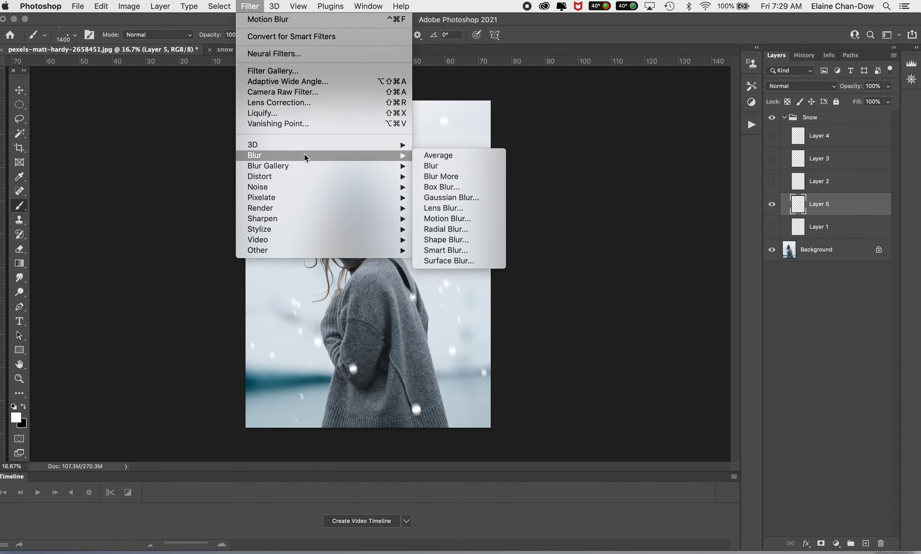
click(439, 198)
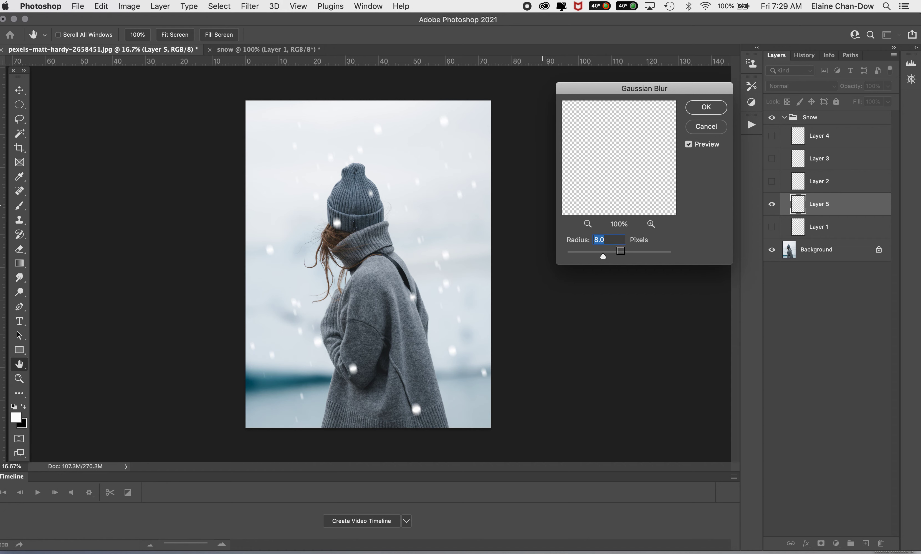
drag(604, 257, 623, 255)
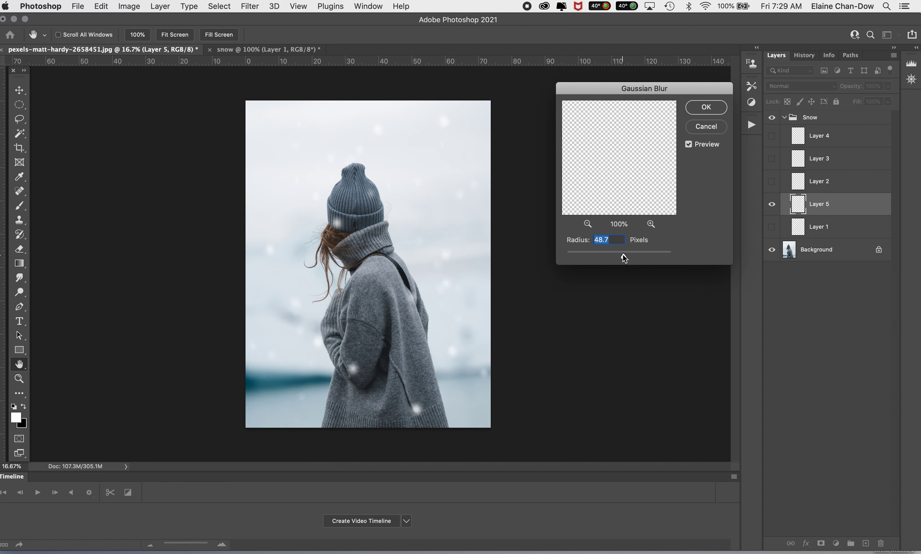
drag(623, 257, 617, 257)
drag(616, 255, 625, 255)
click(692, 108)
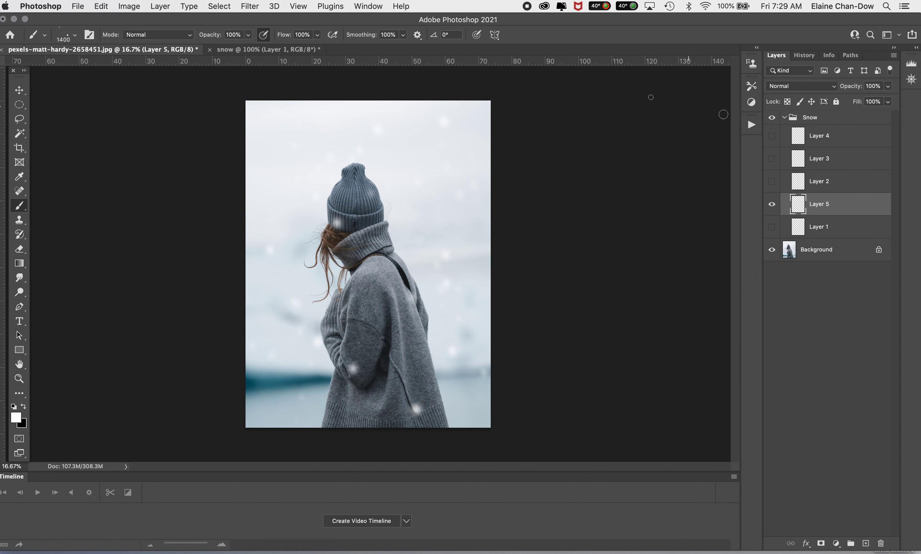
Edit Layer 5's name, make Layer 4 visible, and delete the unused Layer 1.
double_click(819, 203)
text(back)
key(Return)
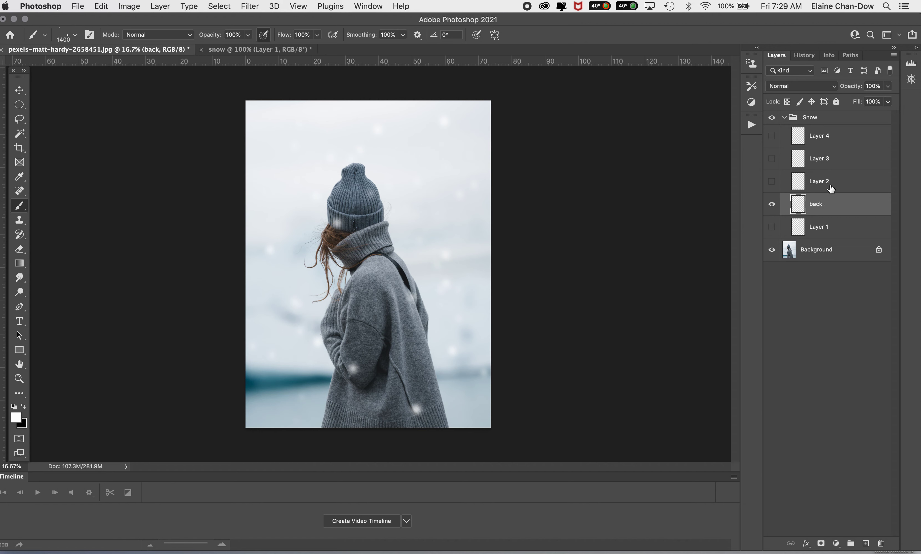
click(772, 138)
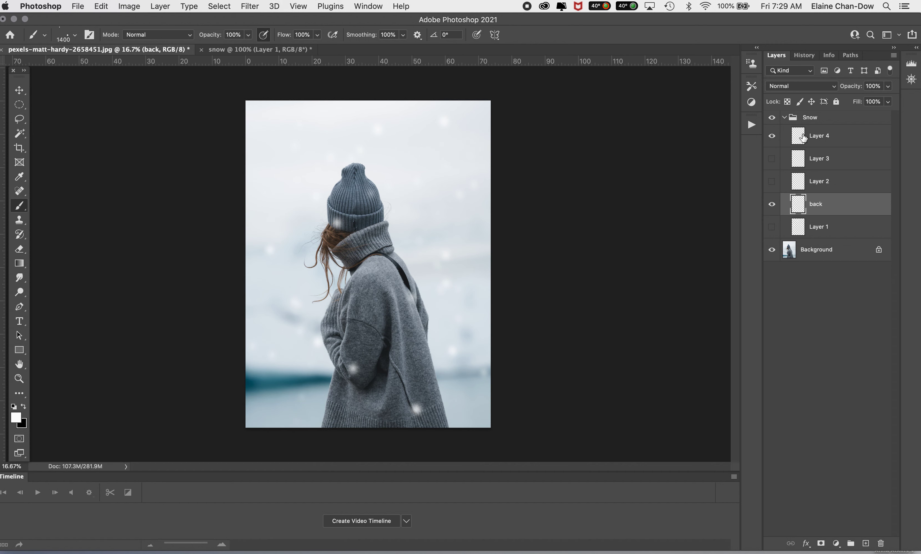
click(851, 136)
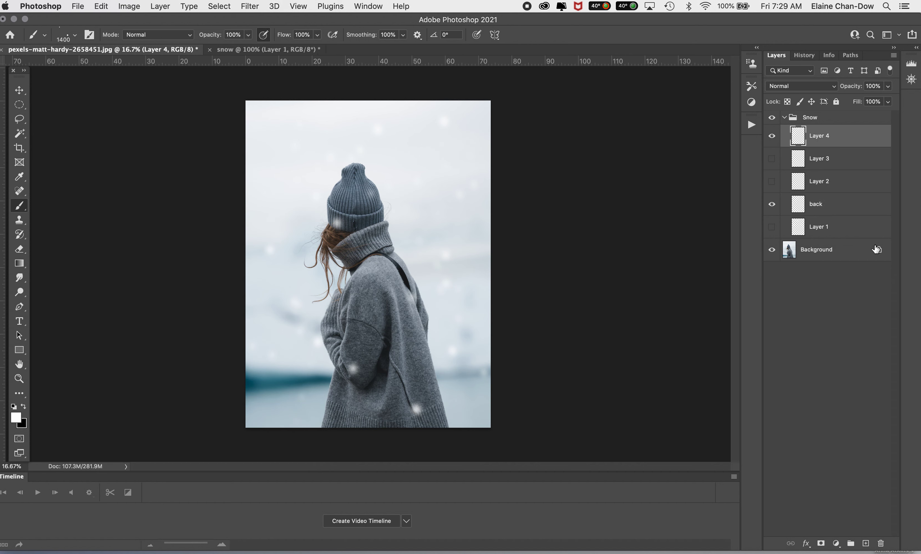
click(850, 232)
click(881, 543)
click(548, 203)
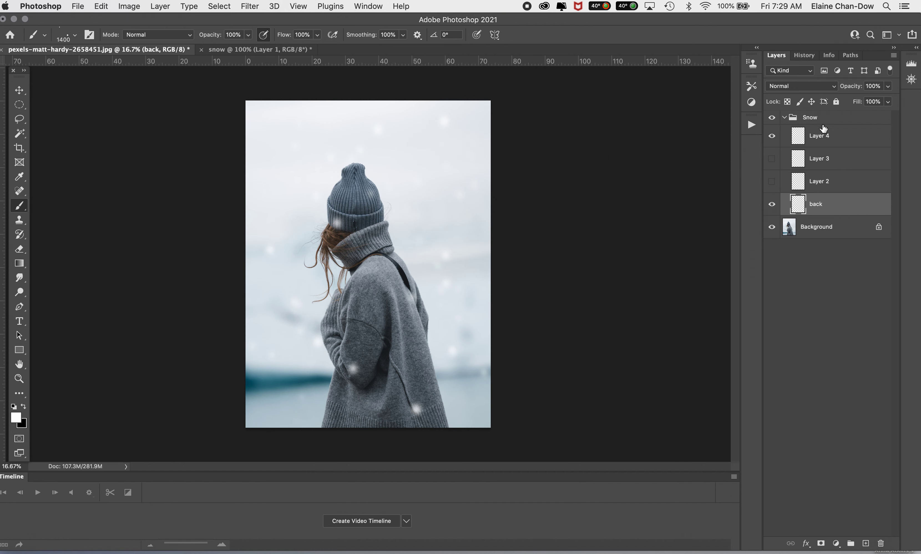
On Layer 4, paint snow dots above the hat, around the shoulder, hair and collar.
click(830, 135)
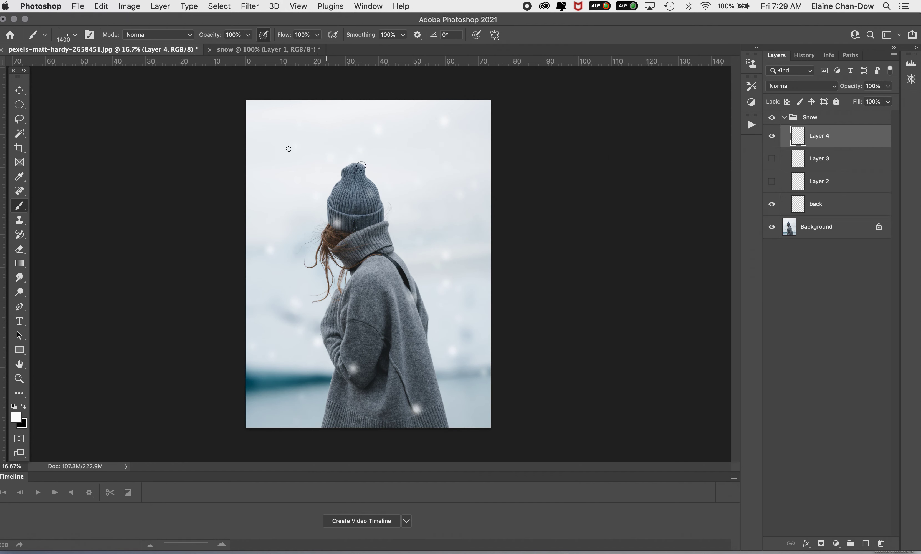
click(291, 135)
click(362, 147)
mouse_move(400, 227)
mouse_down()
mouse_move(422, 263)
mouse_move(363, 305)
mouse_up()
key(])
key(])
key(])
key(])
key(])
key(])
key(])
click(349, 248)
click(279, 192)
click(354, 269)
click(331, 244)
click(295, 270)
click(374, 225)
Add larger snow dots near the lower coat, around the hat and on the right side.
click(297, 323)
click(276, 347)
click(304, 370)
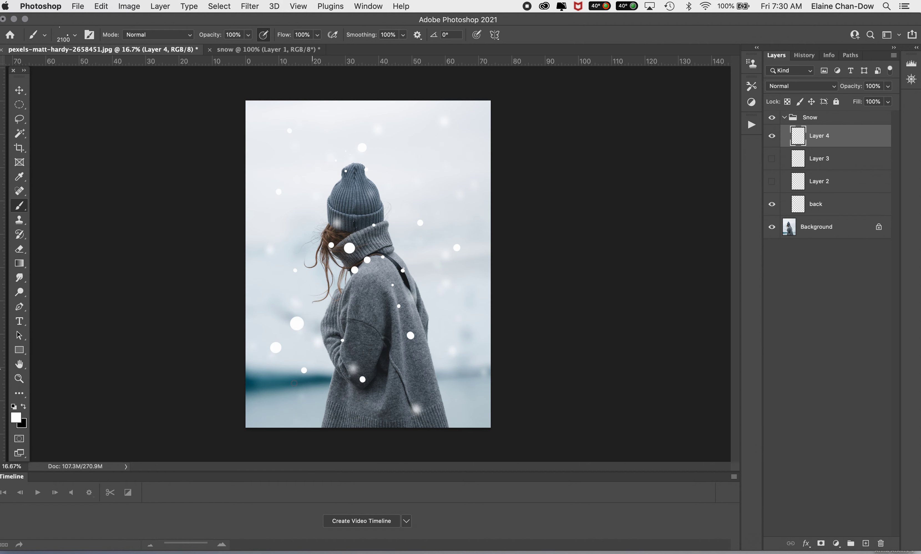
click(419, 208)
key(])
key(])
key(])
click(465, 296)
click(426, 406)
click(429, 347)
click(388, 349)
click(440, 338)
click(250, 6)
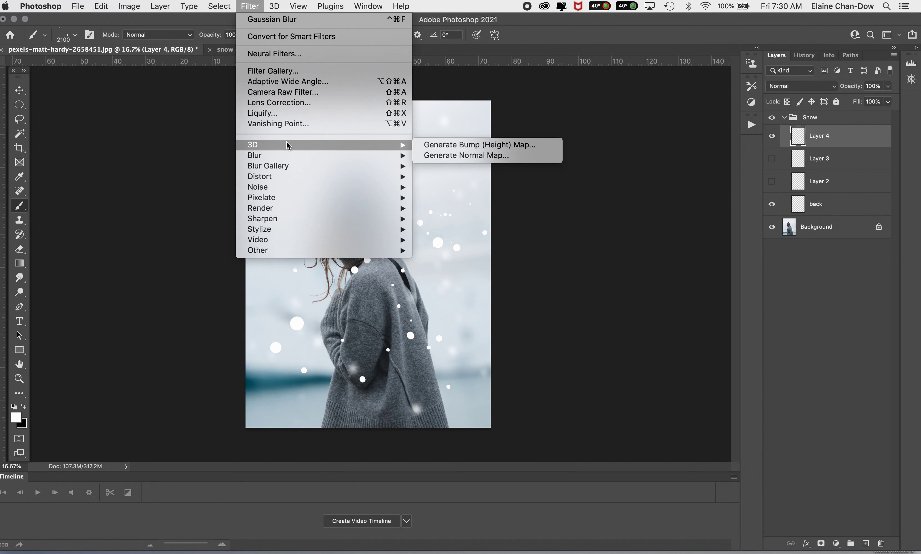
Apply a Motion Blur at -77° with a 119-pixel distance to Layer 4's snow.
mouse_move(293, 157)
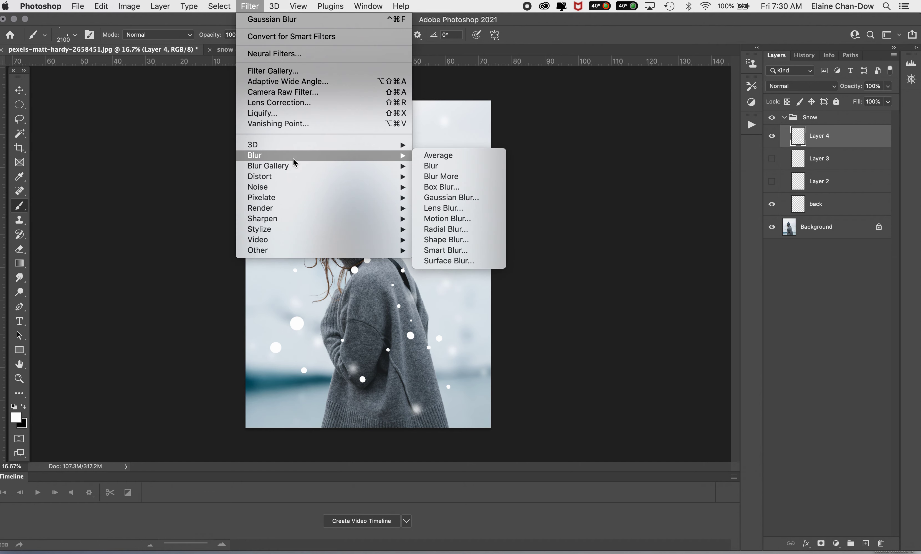
click(448, 167)
click(461, 218)
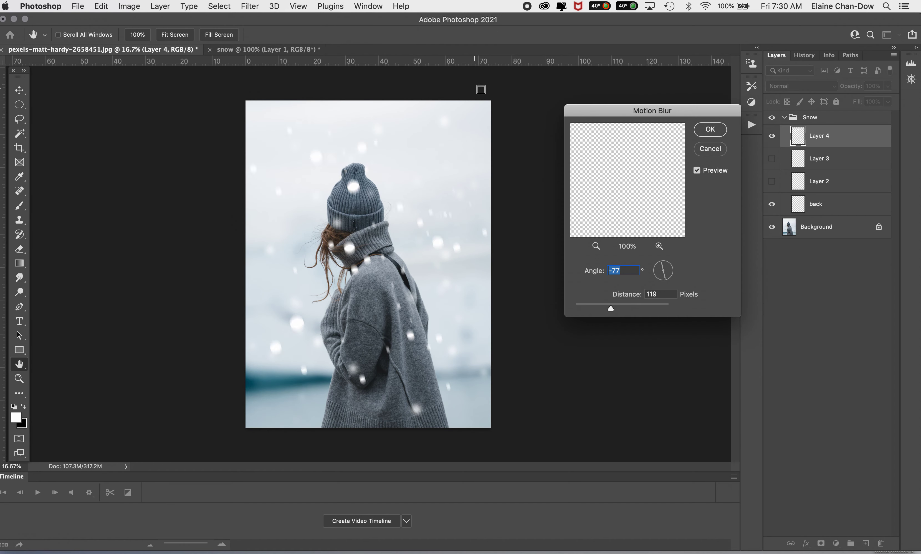
click(611, 310)
mouse_move(611, 310)
mouse_down()
mouse_move(594, 308)
mouse_move(624, 311)
mouse_up()
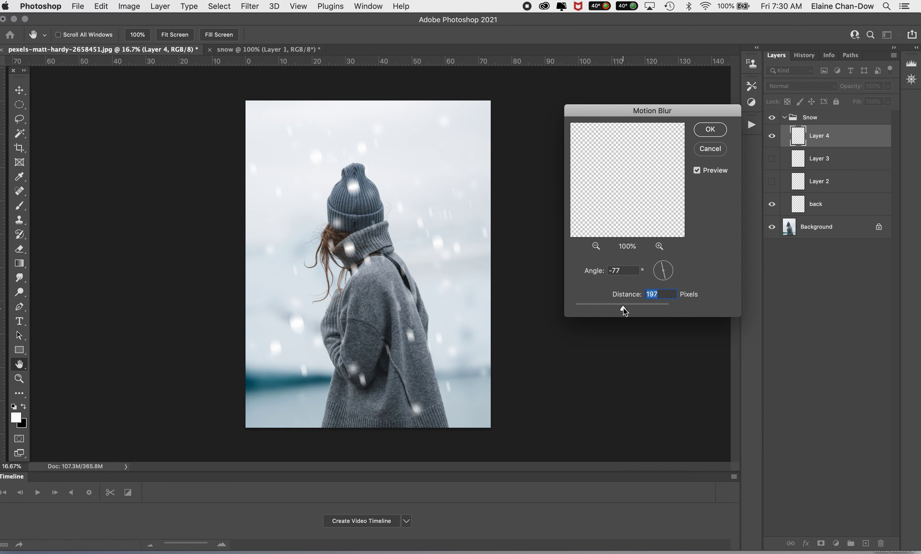
click(624, 311)
drag(620, 307, 611, 307)
click(606, 308)
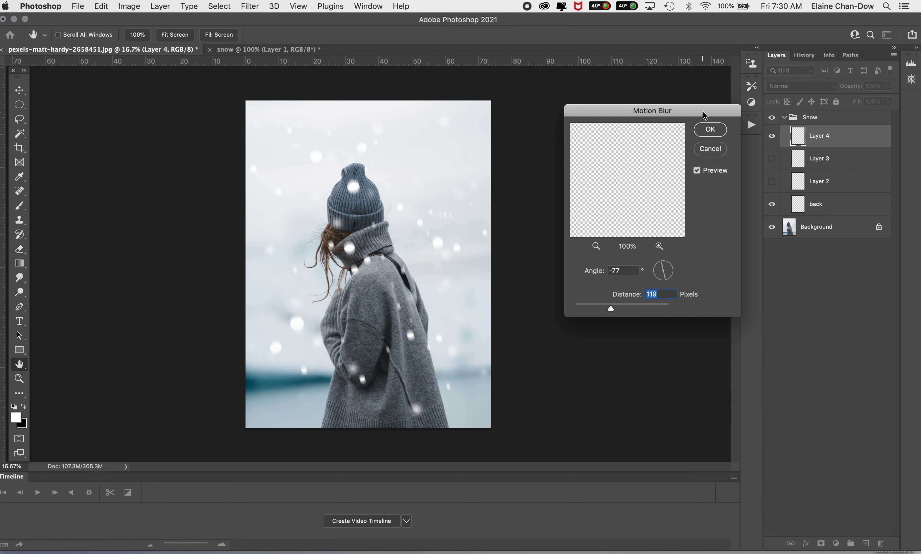
click(711, 132)
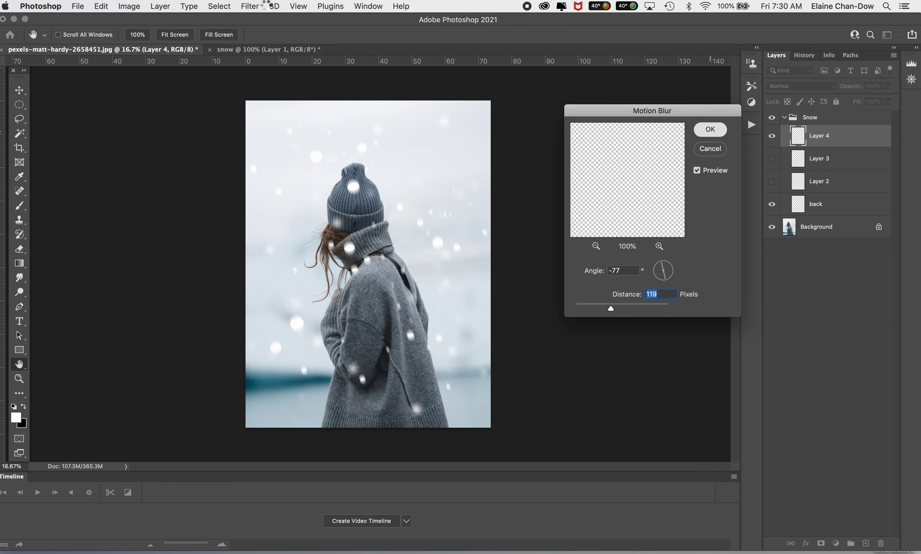
click(254, 9)
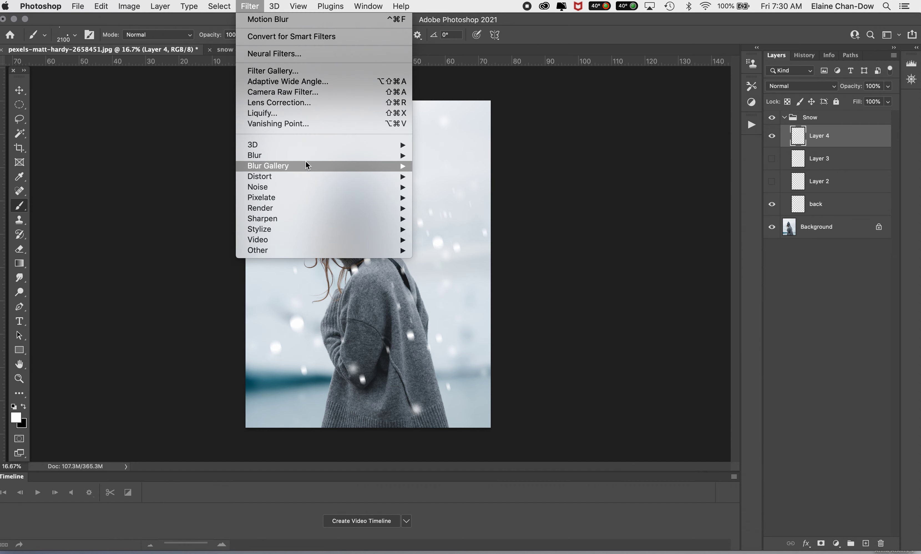
Apply a 6.8-pixel Gaussian Blur to Layer 4 and add a white layer mask.
mouse_move(306, 157)
click(458, 197)
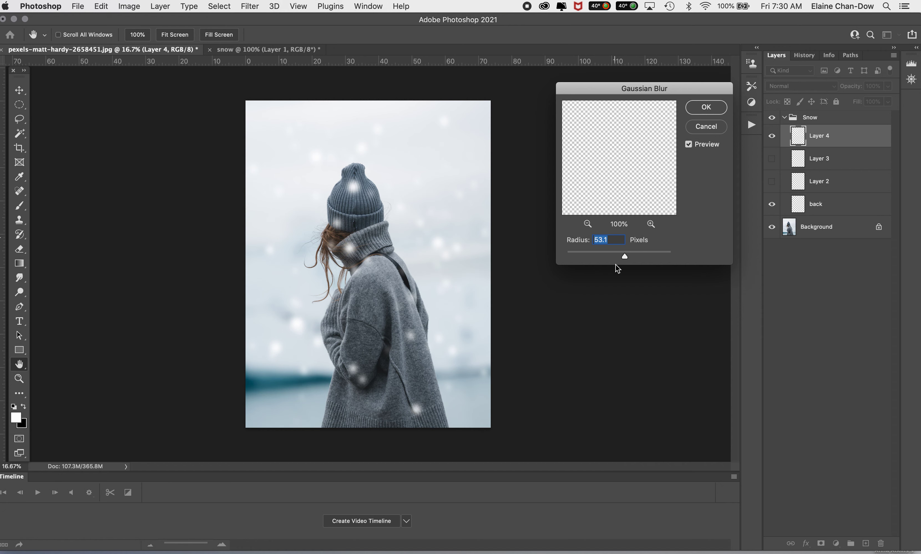
drag(625, 256, 599, 254)
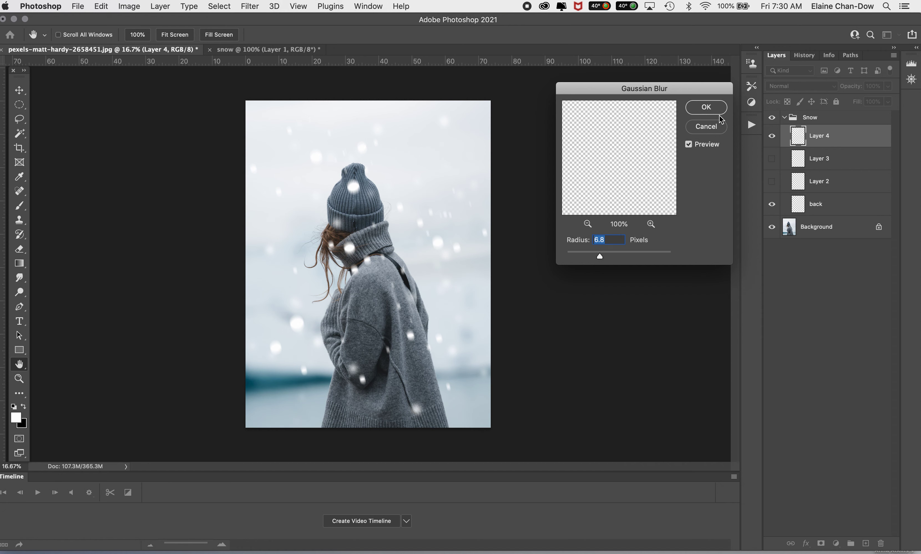
click(708, 107)
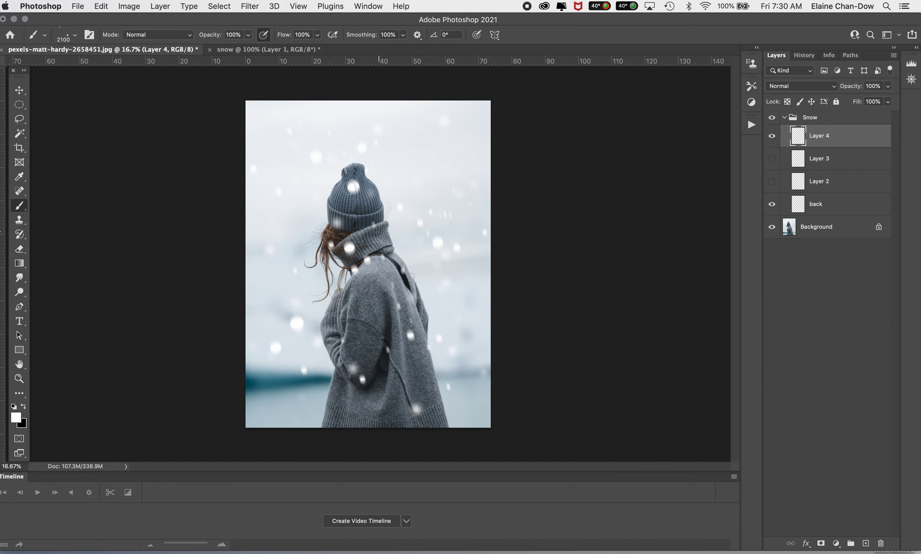
click(820, 543)
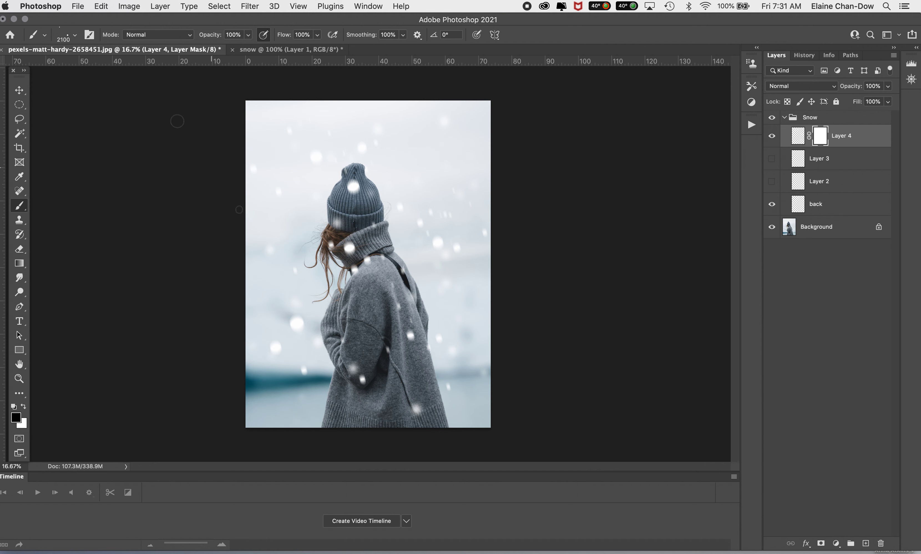
Select Layer 3 and make it visible.
click(89, 37)
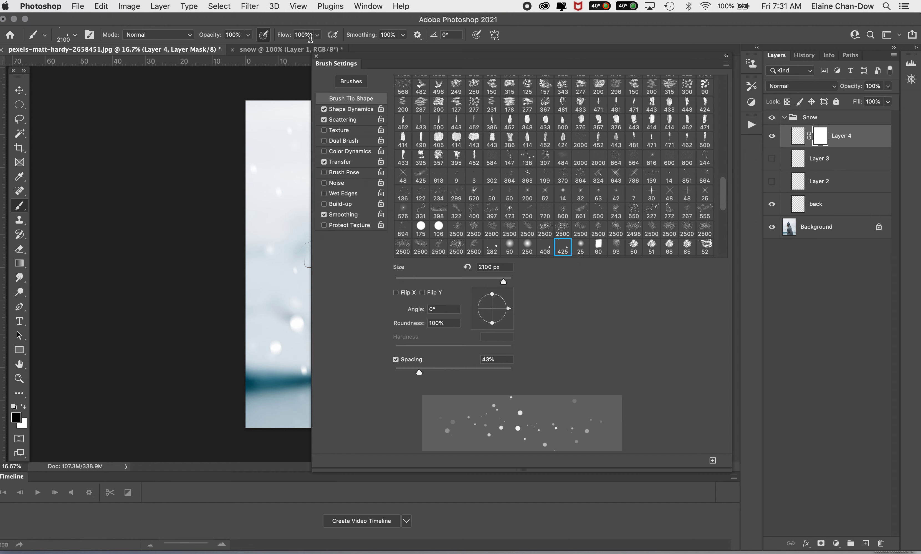
click(316, 56)
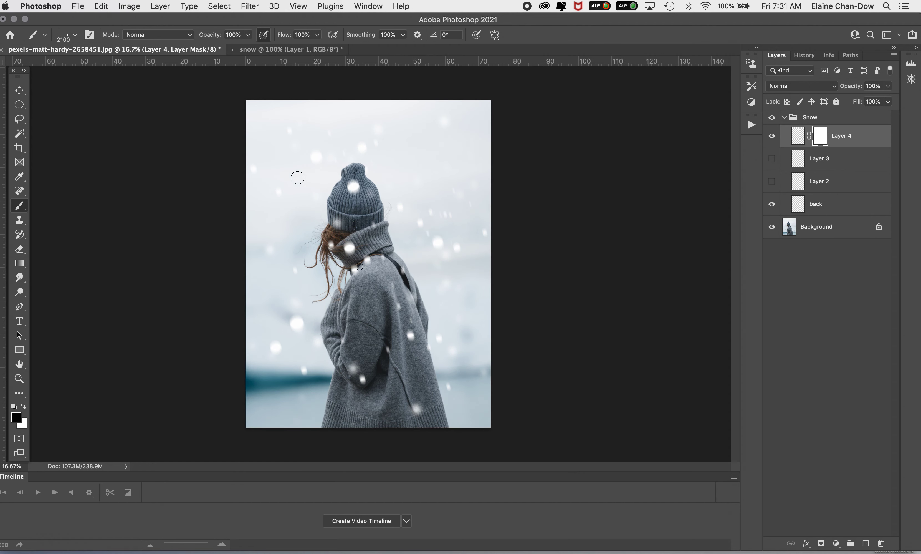
click(841, 166)
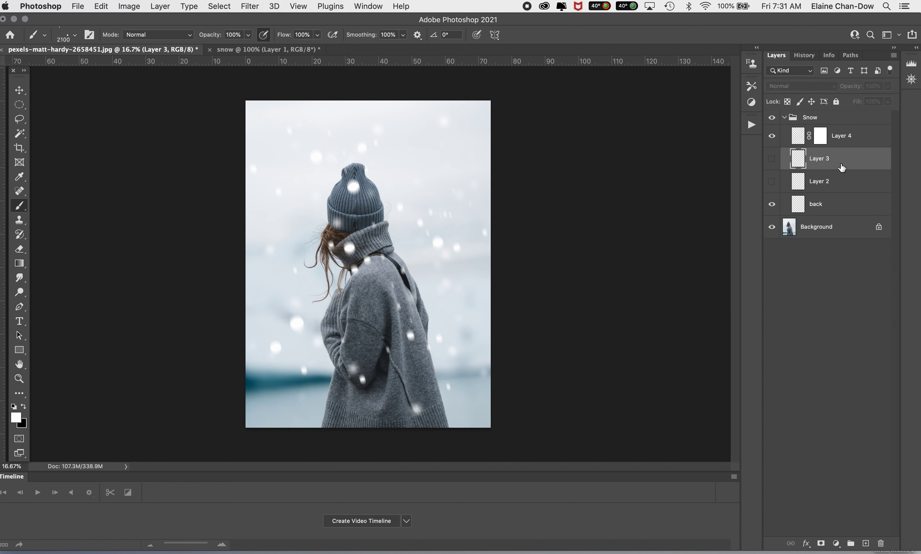
click(774, 160)
Paint a scatter of large white snow dots across the photo on Layer 3.
click(278, 145)
click(285, 206)
click(283, 251)
click(341, 342)
click(340, 233)
click(363, 234)
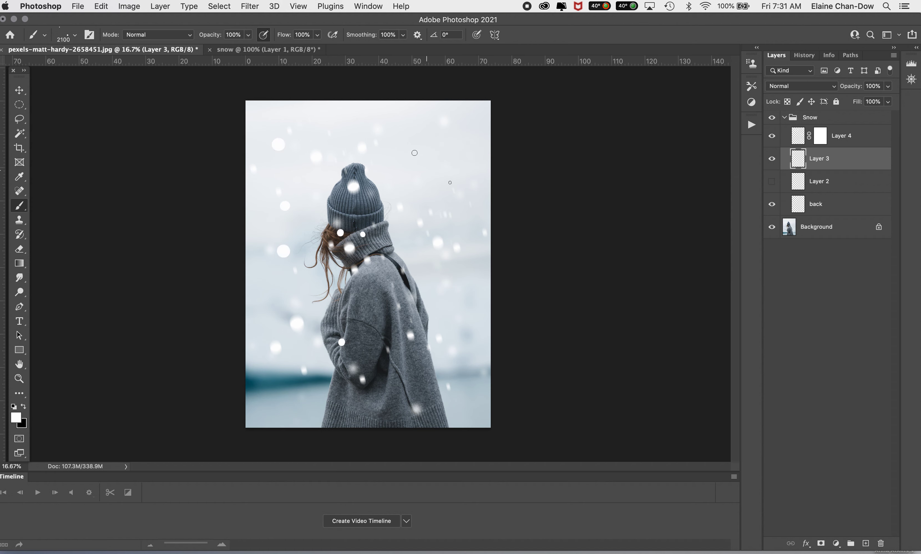
mouse_move(416, 151)
mouse_down()
mouse_move(316, 305)
mouse_move(350, 418)
mouse_move(497, 425)
mouse_move(524, 381)
mouse_up()
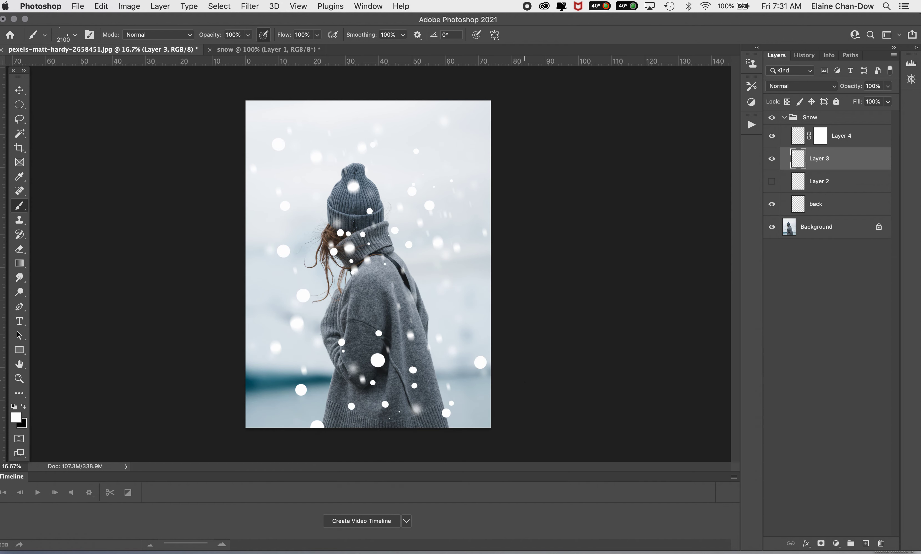
click(250, 6)
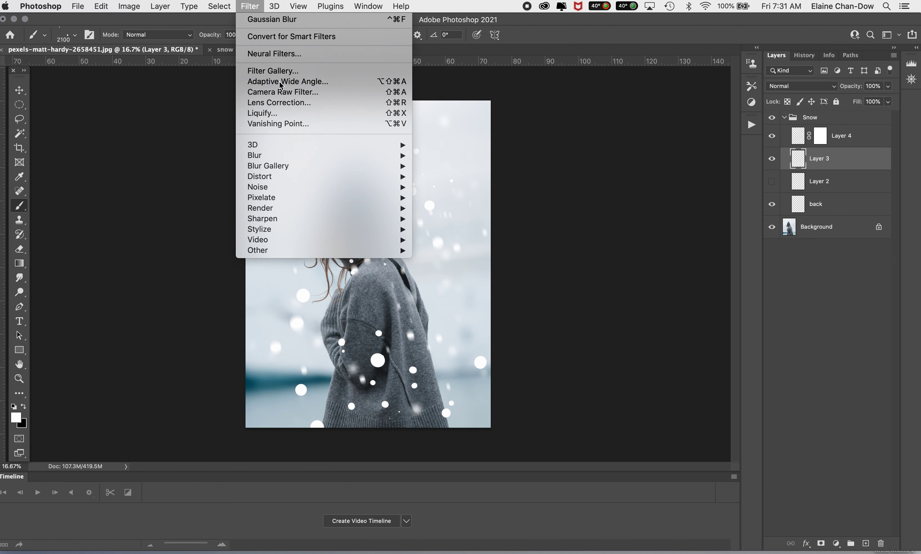
Apply a plain Blur, then a -77°, 46-pixel Motion Blur to Layer 3's snow.
mouse_move(309, 155)
click(452, 167)
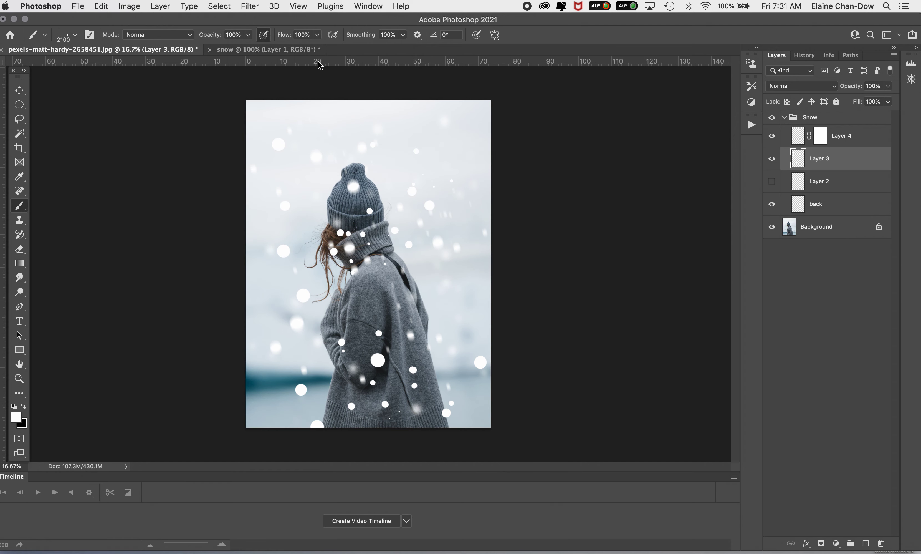
click(249, 6)
mouse_move(347, 156)
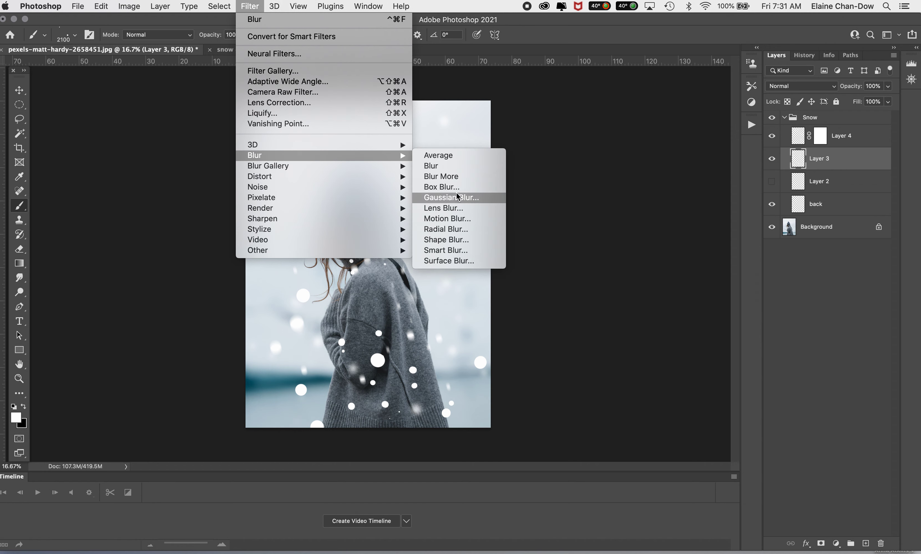
click(453, 222)
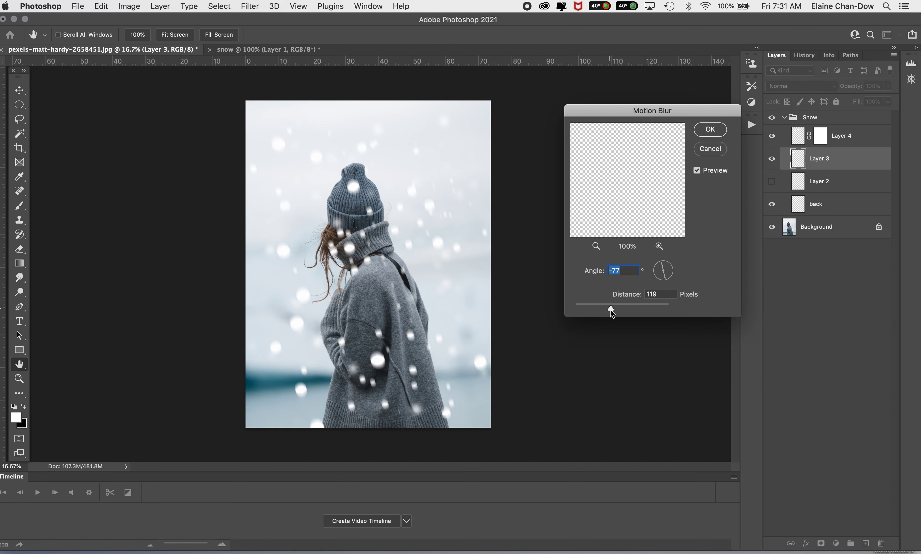
drag(611, 309, 599, 311)
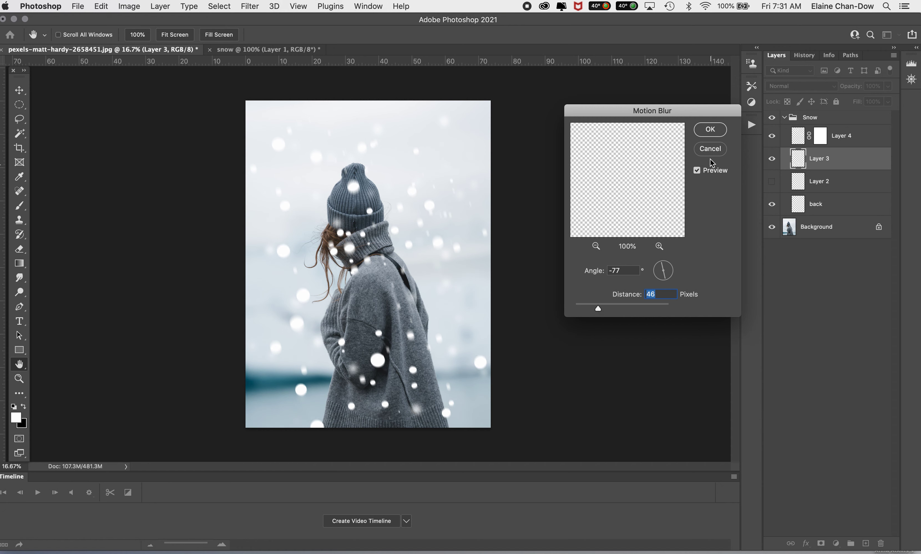
click(710, 129)
click(242, 6)
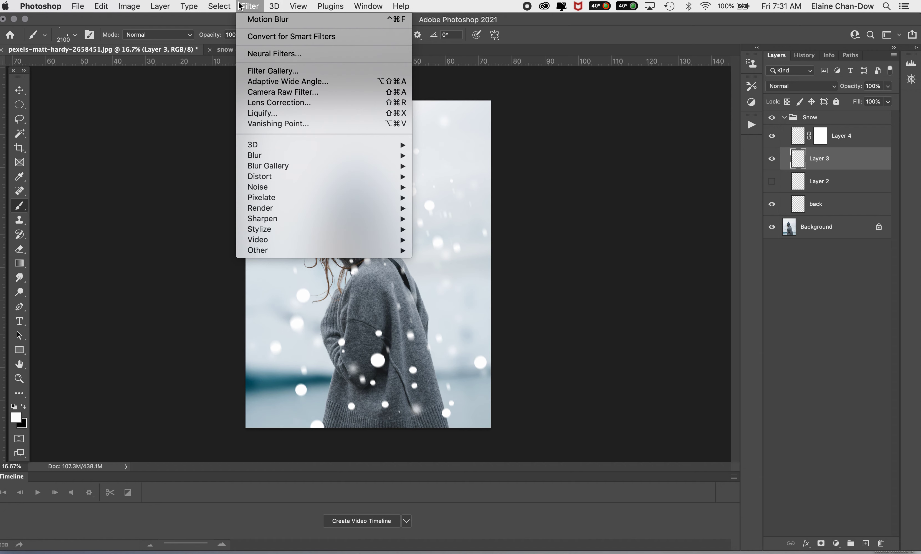
Apply a 34.6-pixel Gaussian Blur to the Layer 3 snowflakes.
mouse_move(323, 172)
mouse_move(351, 156)
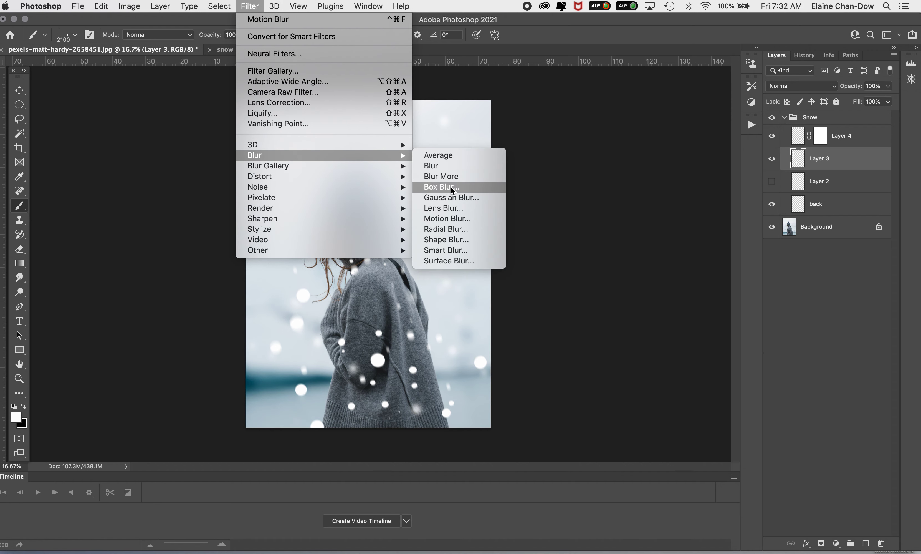
click(459, 198)
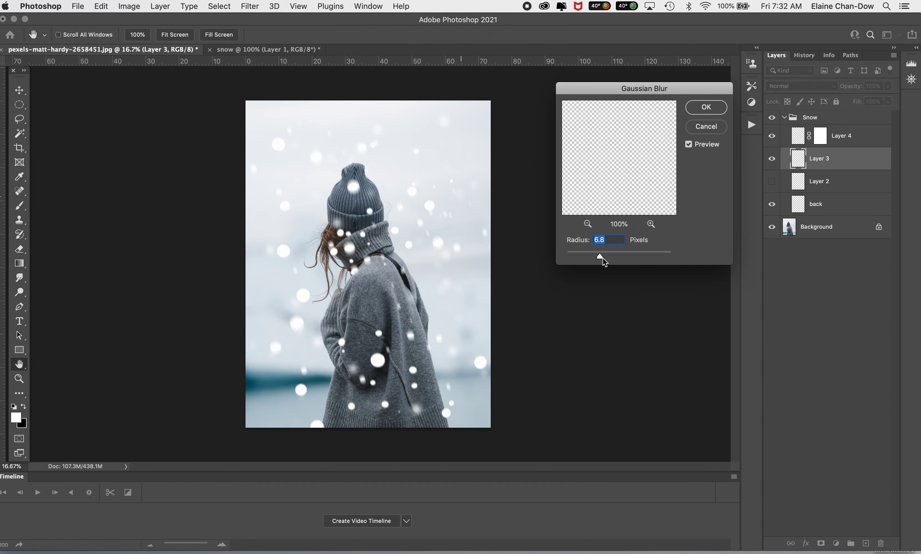
drag(600, 256, 619, 252)
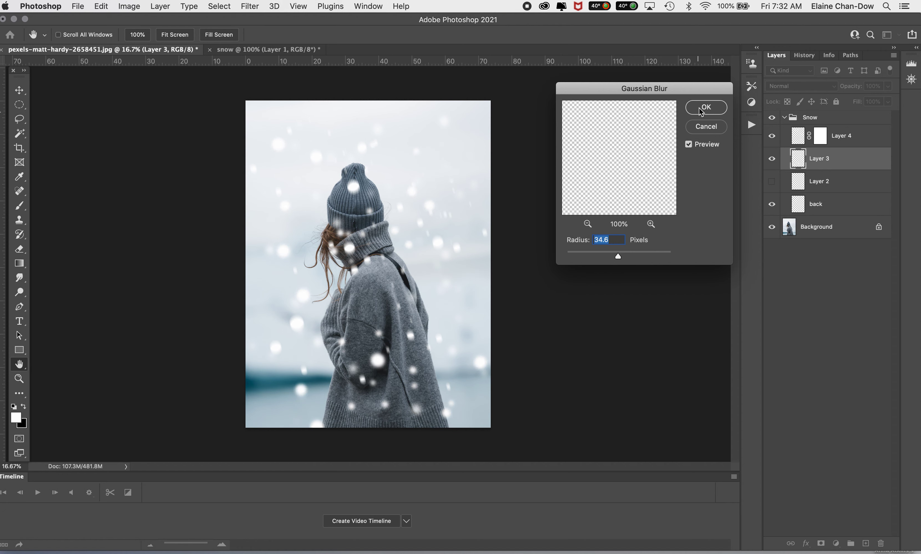
click(688, 107)
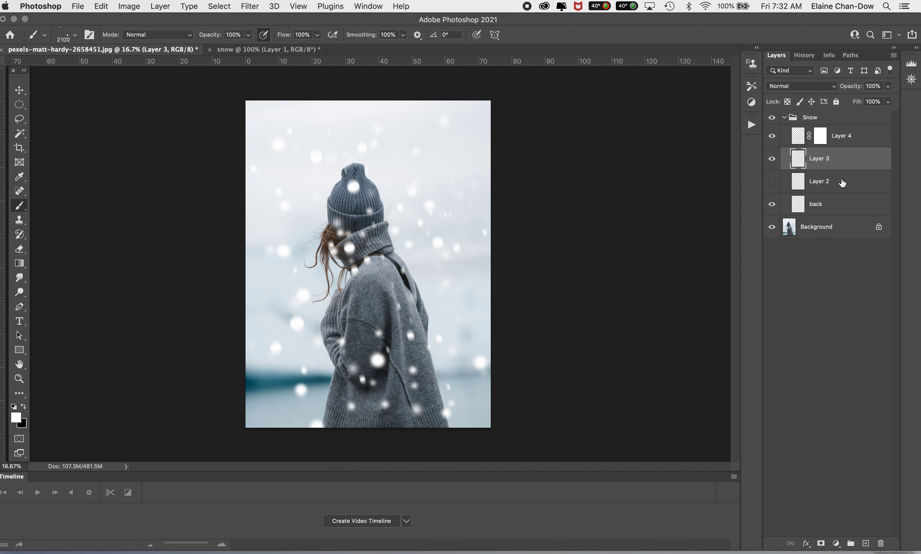
Delete Layer 2 from the Snow group and target Layer 4's layer mask.
click(840, 183)
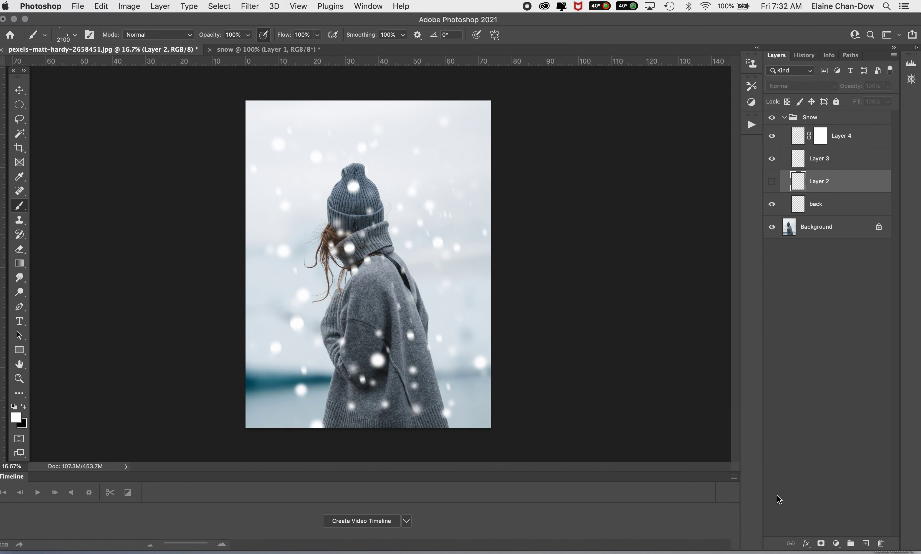
click(882, 546)
click(545, 202)
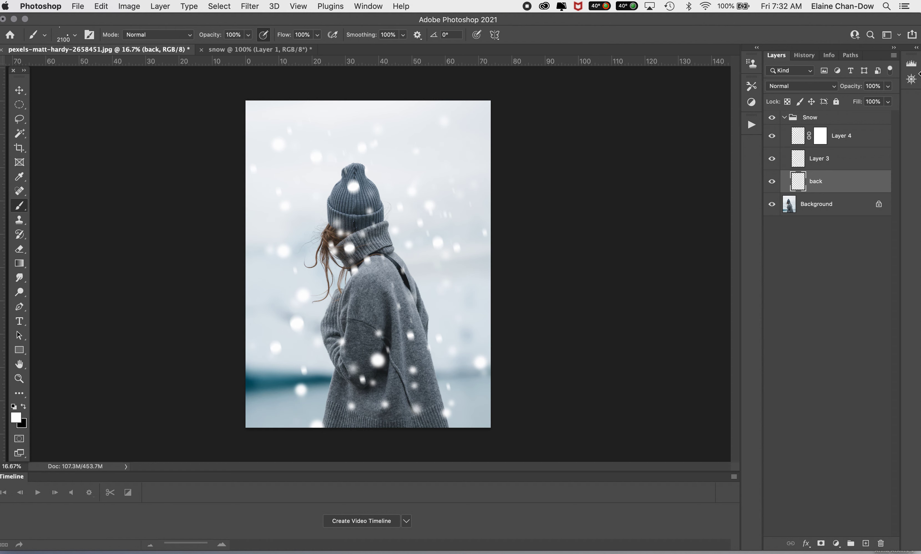
click(821, 136)
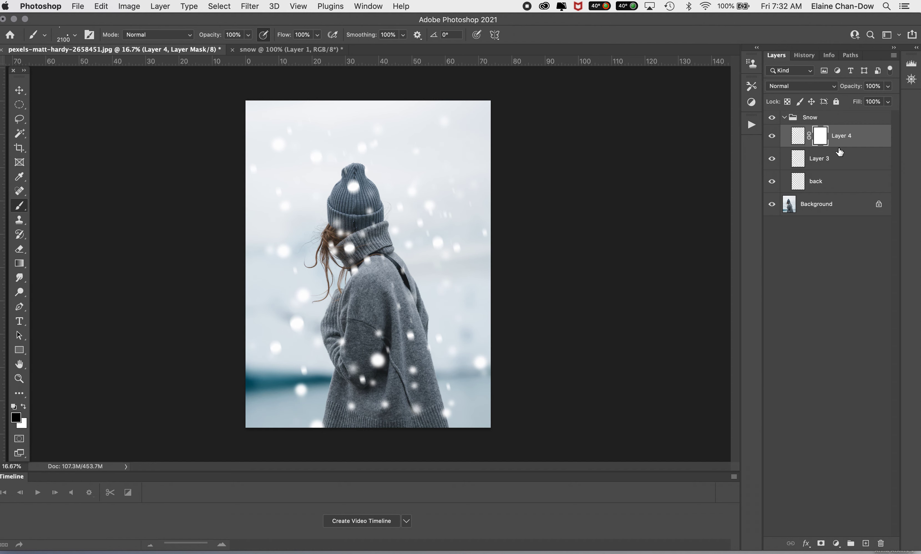
Choose the Hard Round brush preset and enlarge it to 600 px.
click(88, 37)
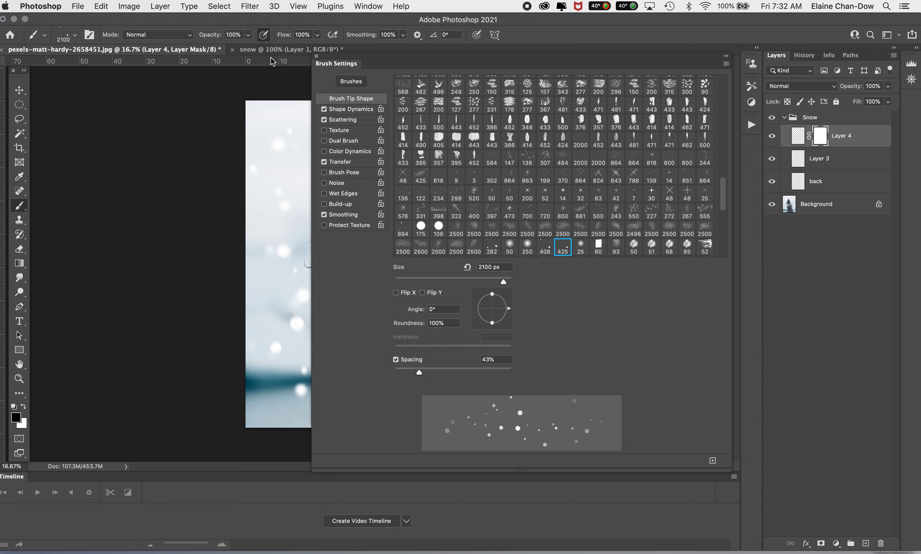
click(437, 228)
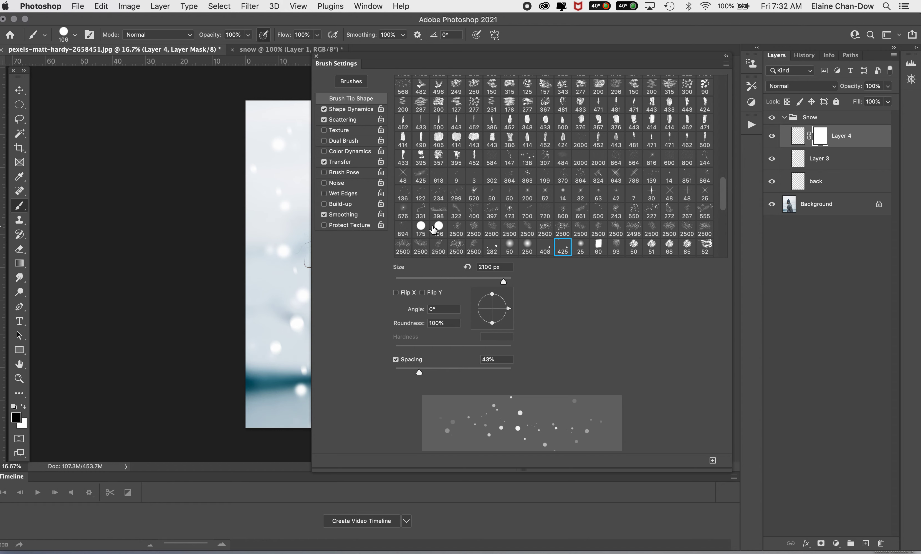
click(316, 56)
click(63, 34)
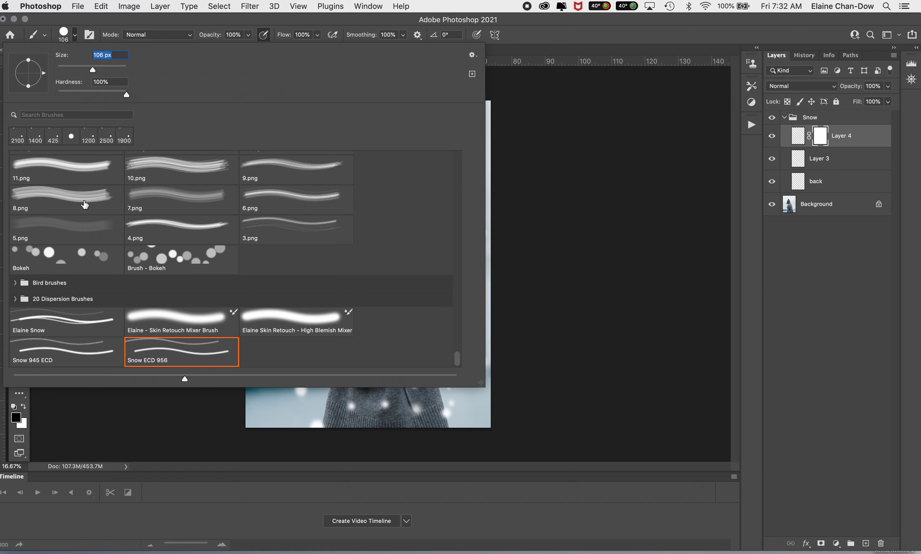
scroll(170, 224, up, 8)
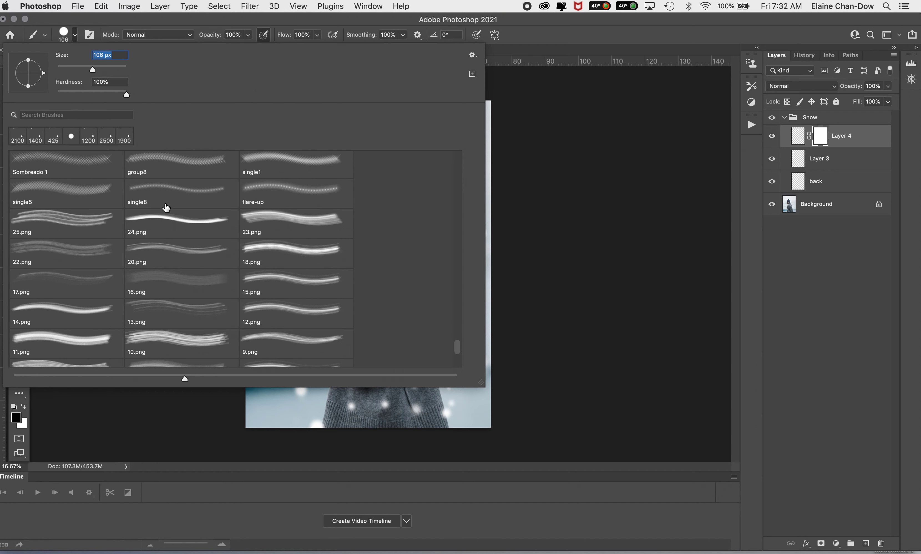
drag(459, 341, 450, 117)
click(167, 185)
click(543, 126)
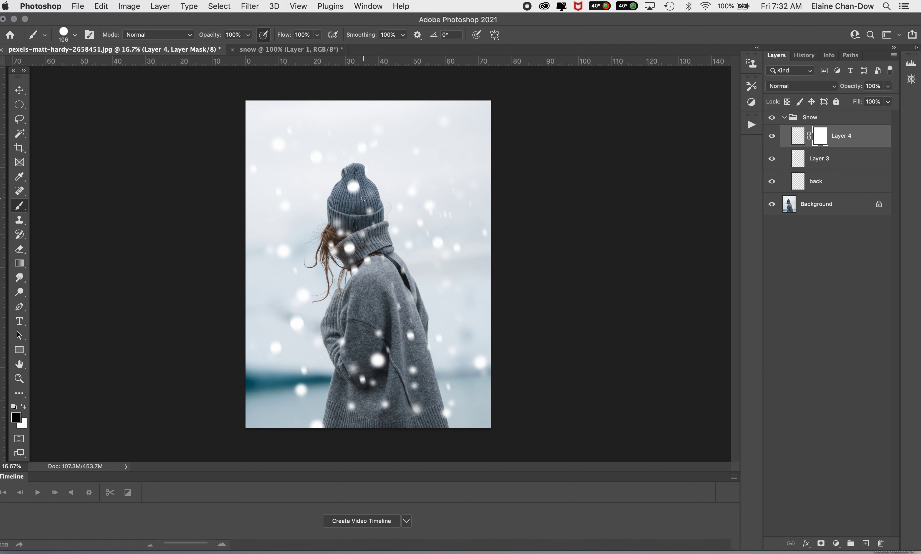
key(bracketright)
key(bracketright)
key(bracketright)
key(bracketright)
key(bracketright)
key(bracketright)
key(bracketright)
key(bracketright)
Paint out the snowflakes on the hat, neck and sleeve on Layer 4's mask.
click(354, 189)
click(350, 248)
click(378, 361)
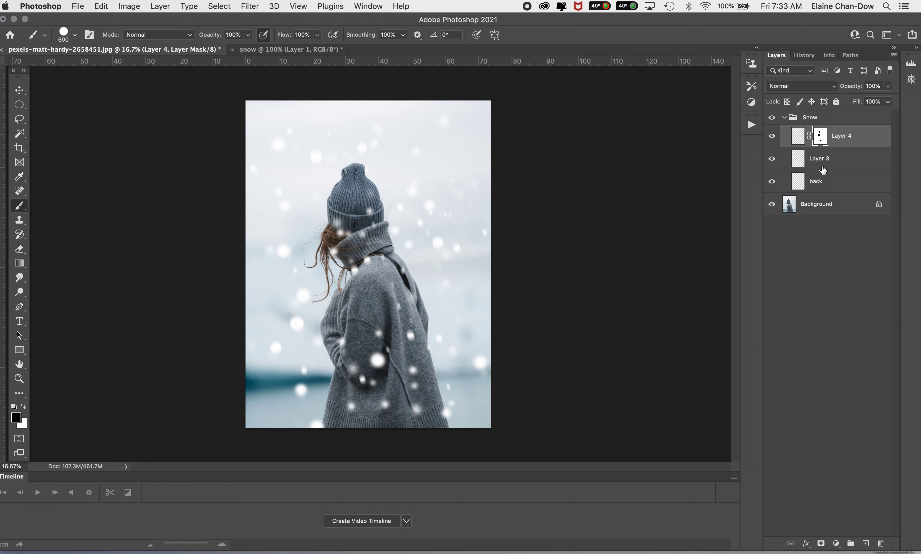
Add layer masks to Layer 3 and the back layer, painting out a sleeve snowflake on the back mask.
click(823, 169)
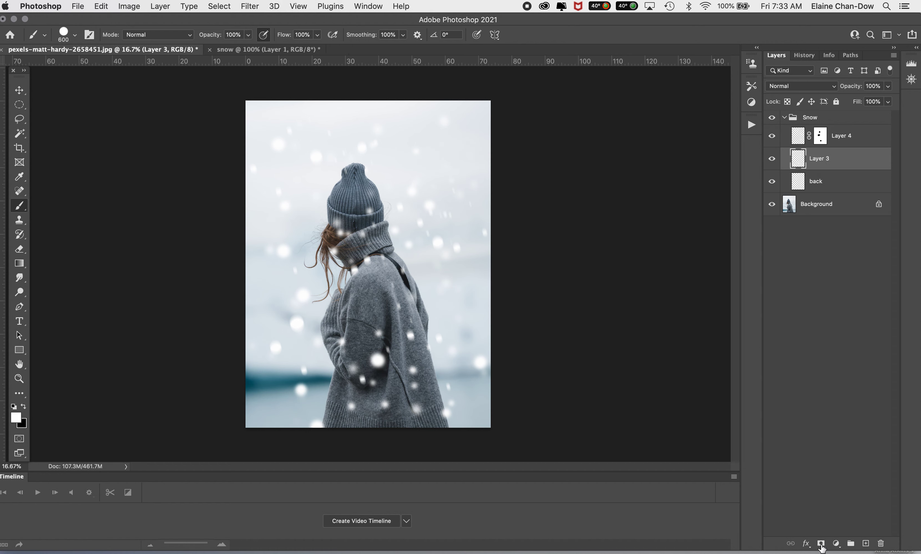
click(821, 545)
key(alt+bracketleft)
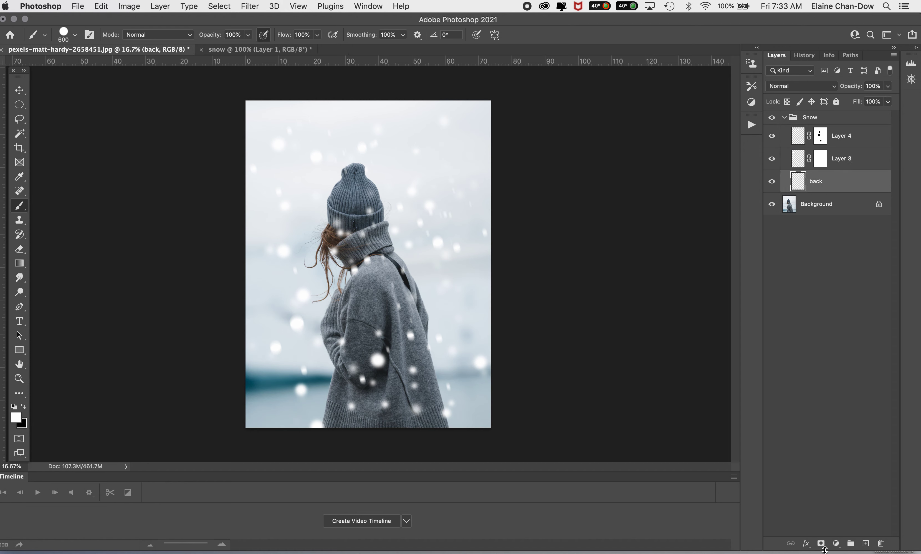
click(821, 544)
key(x)
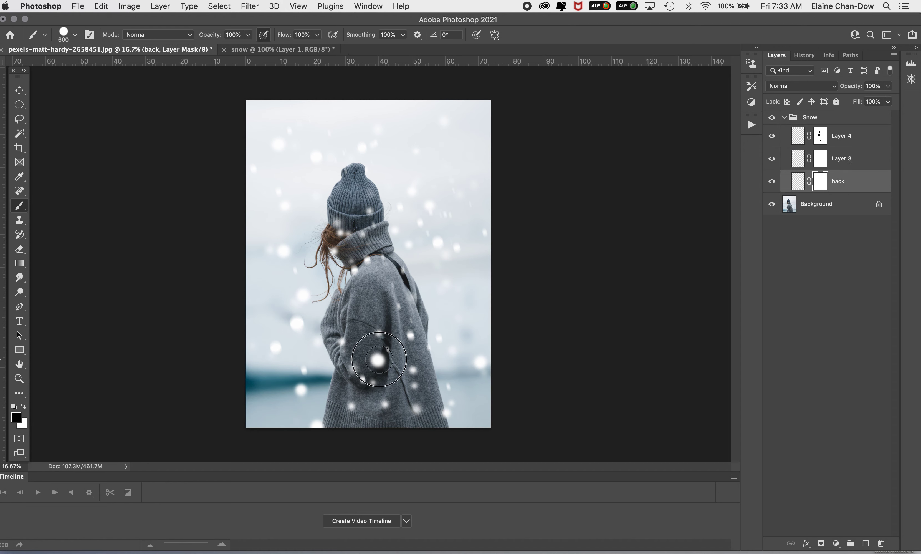
click(379, 359)
Hide the coat snowflake in black on Layer 3's mask.
key(alt+bracketright)
key(x)
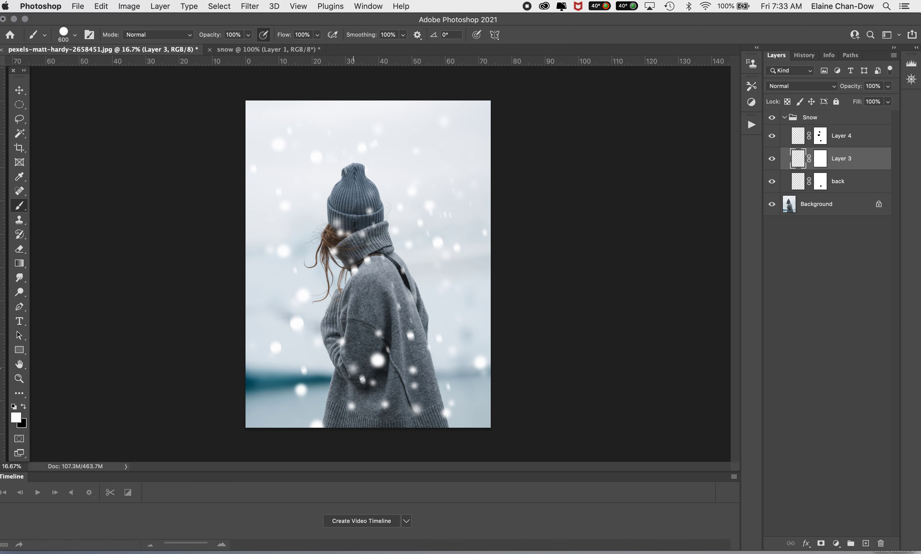
click(381, 361)
click(817, 164)
key(x)
click(378, 361)
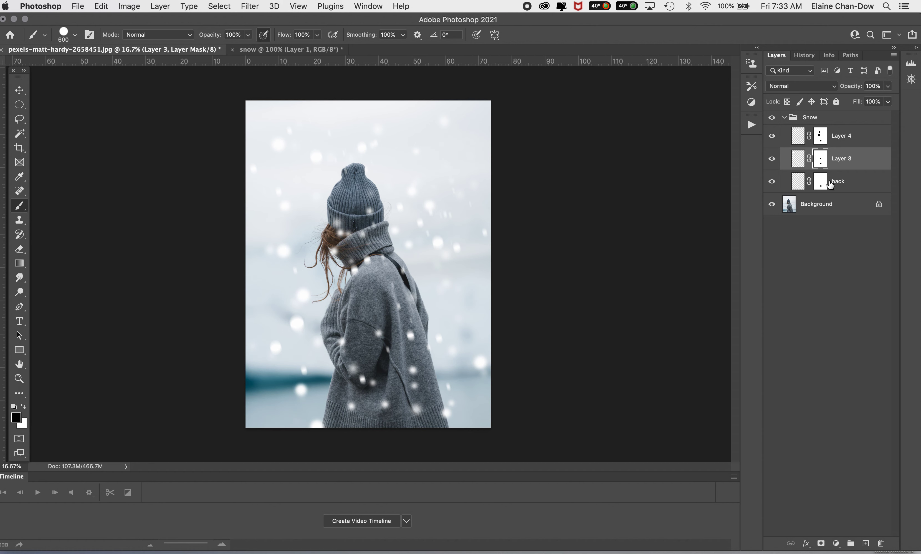
Paint over the snowflakes near the scarf on Layer 4's mask, undoing stray strokes.
click(820, 183)
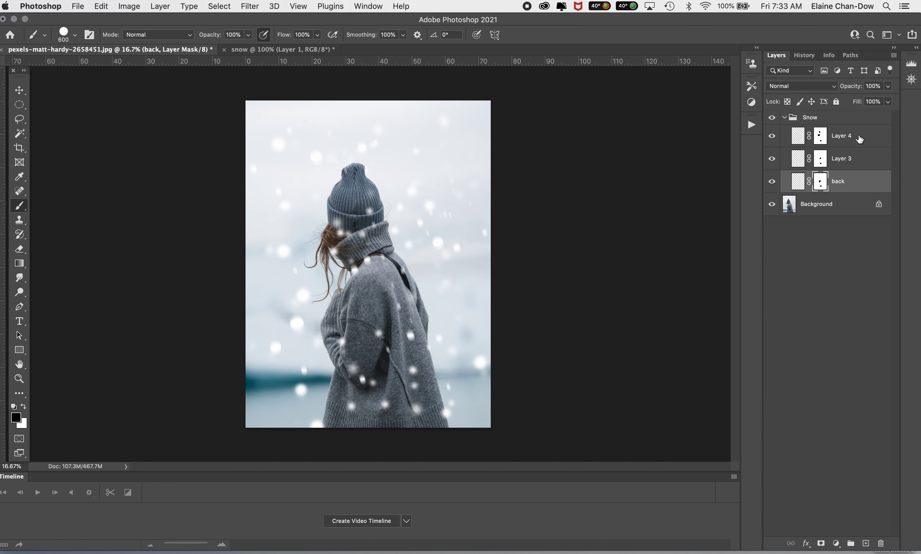
click(847, 139)
key(x)
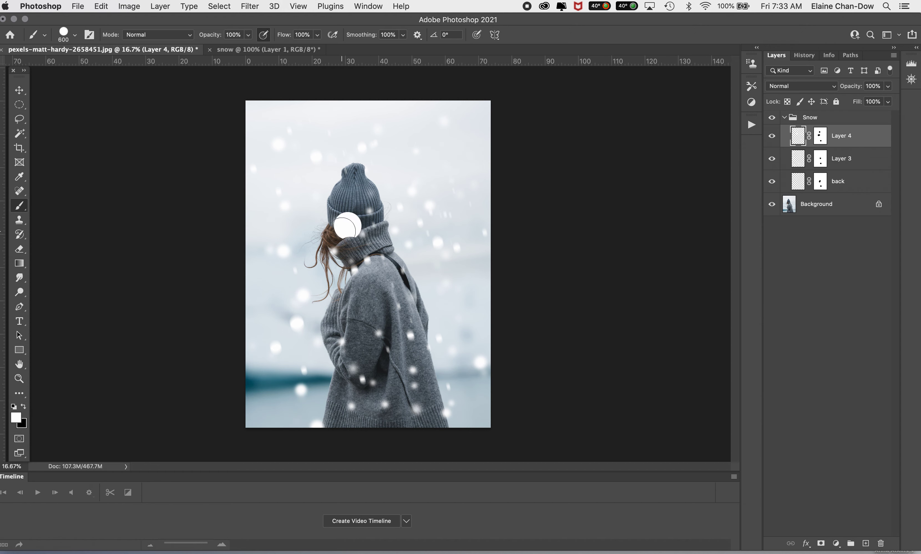
key(super+z)
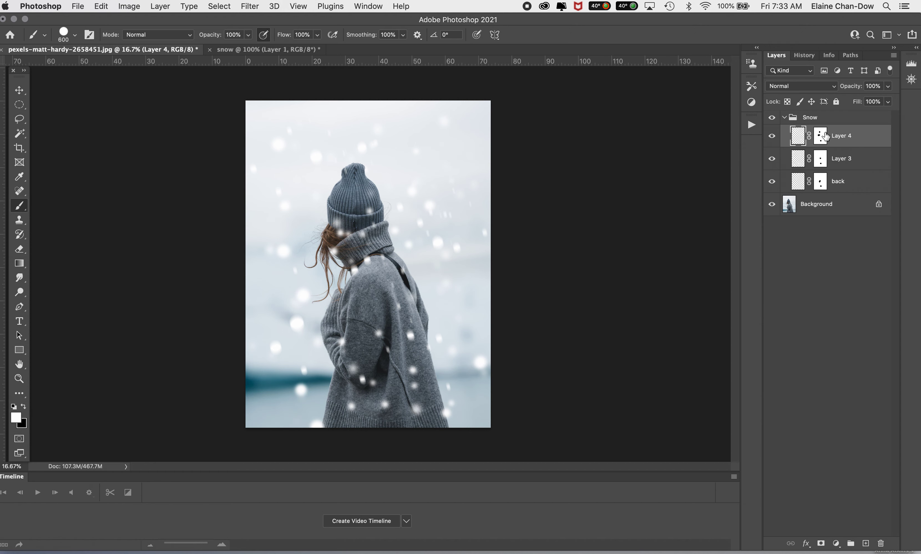
click(821, 136)
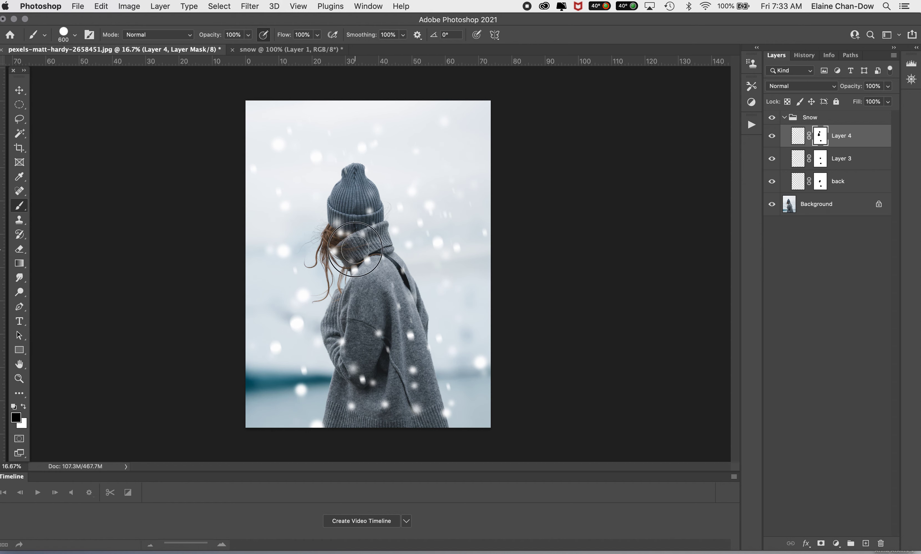
drag(355, 249, 361, 271)
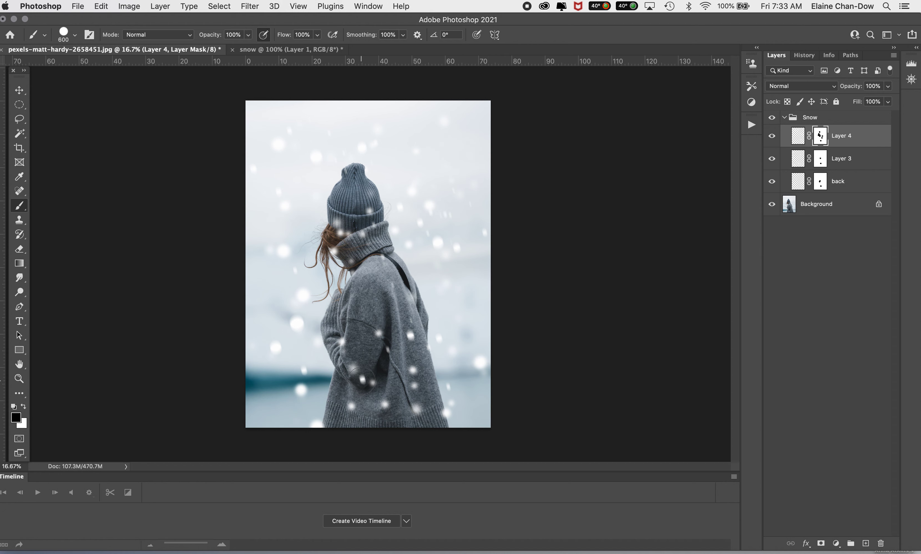
key(super+z)
Collapse the Snow group and select the Background layer.
click(785, 117)
click(841, 138)
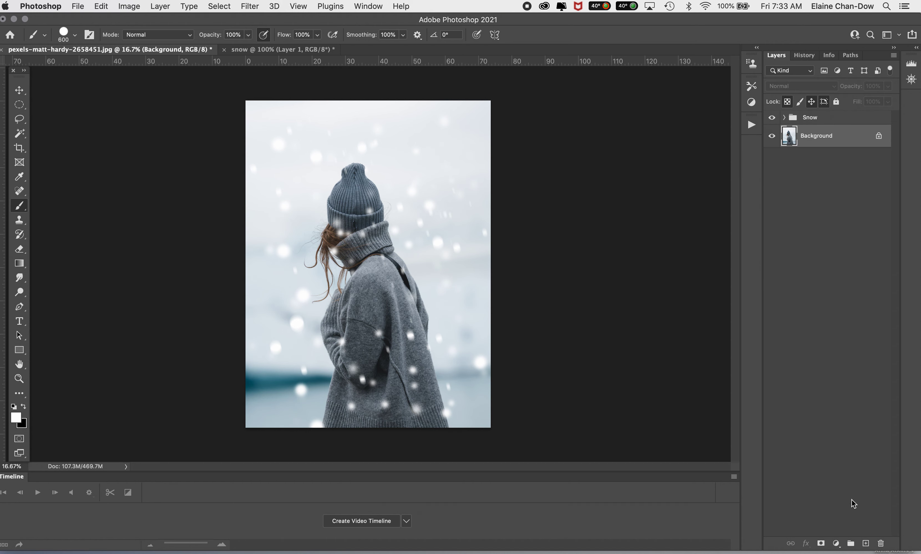
click(837, 543)
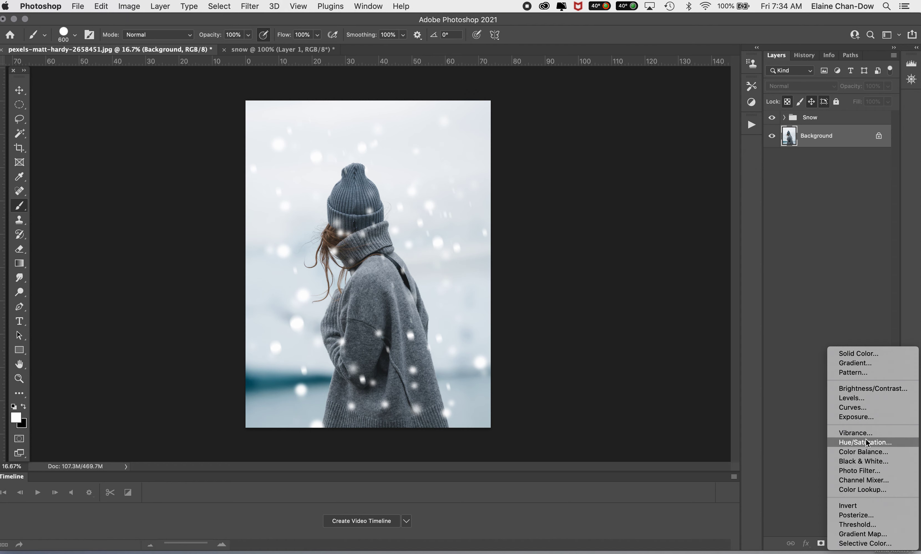
Add a Black & White adjustment layer with Overlay blend mode at 30% opacity.
click(866, 461)
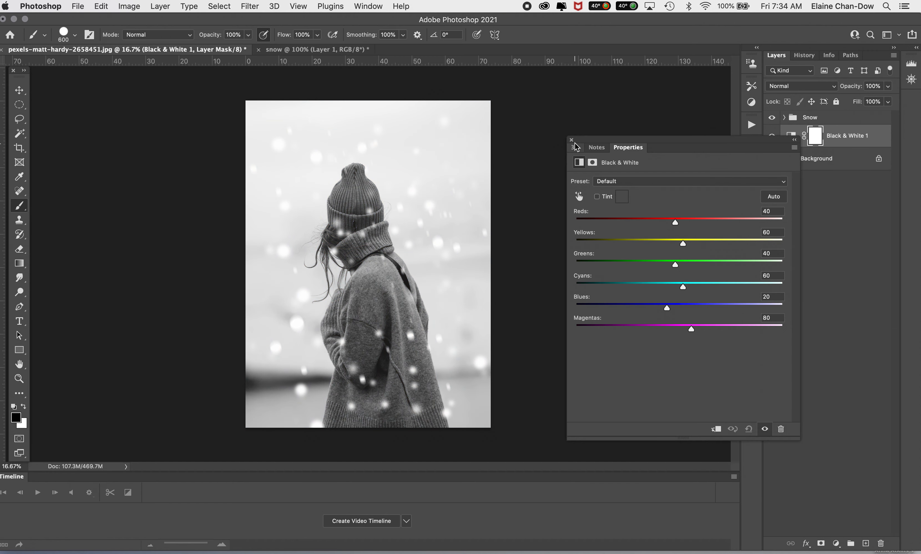
click(571, 141)
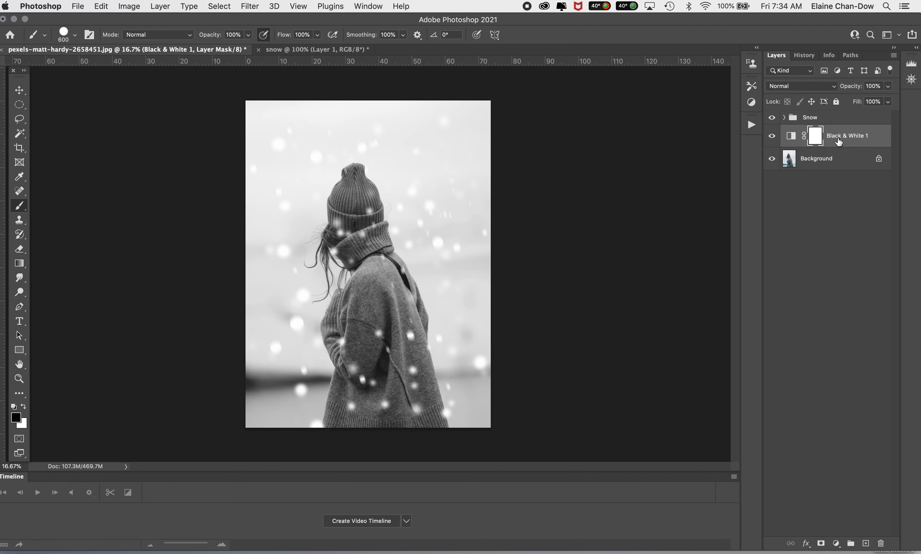
click(800, 86)
key(Escape)
click(793, 92)
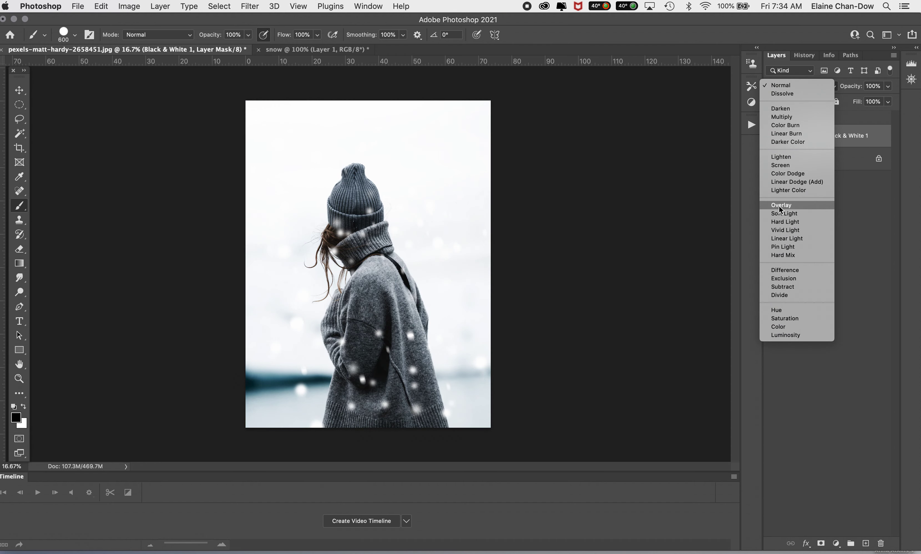
click(780, 206)
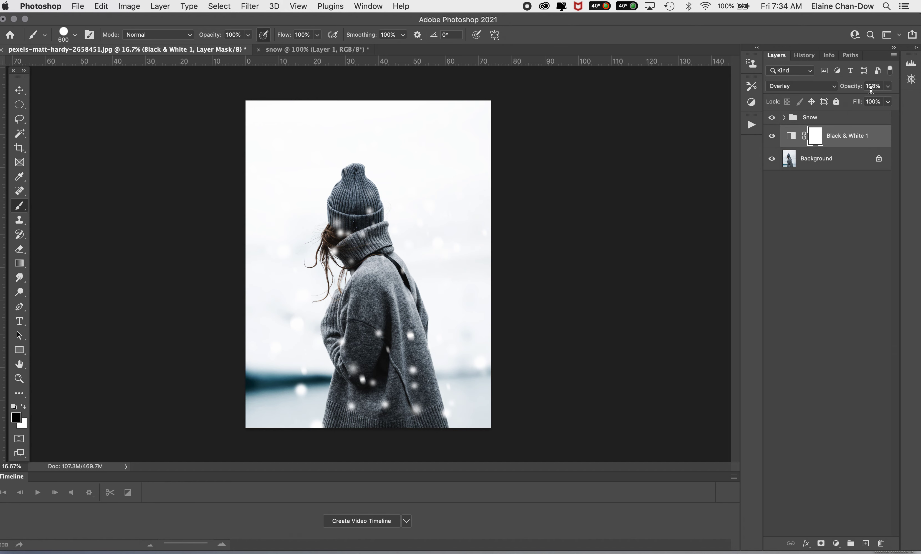
drag(888, 87, 853, 102)
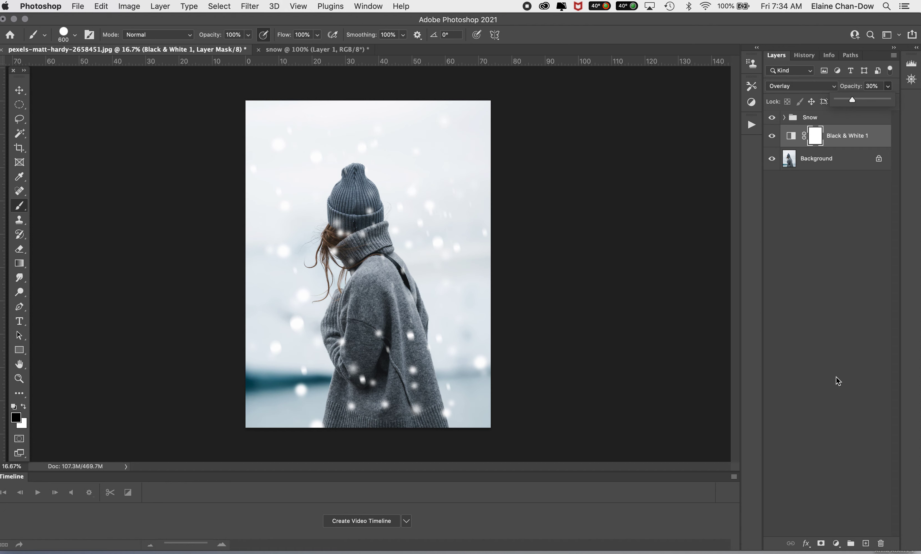
click(836, 543)
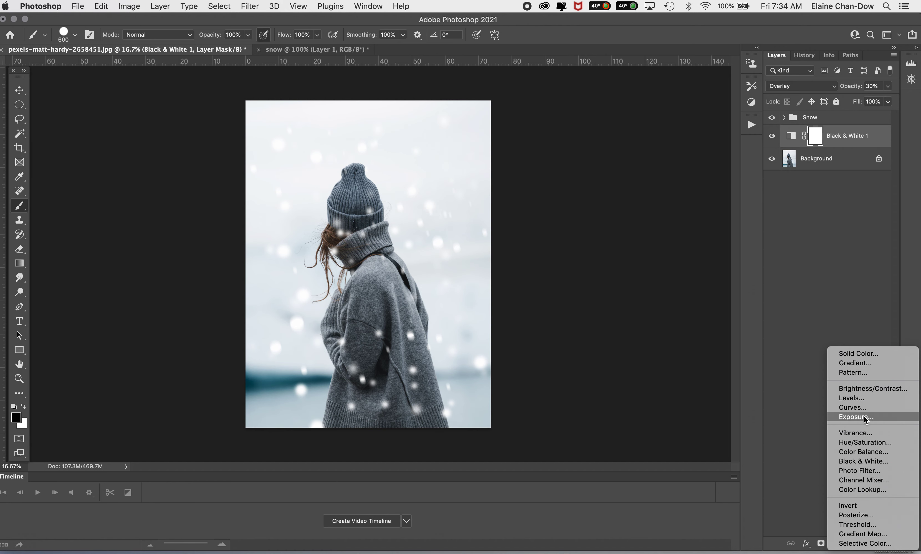
Add a Cooling Filter (82) Photo Filter layer and move it above the Snow group.
click(859, 471)
click(652, 182)
click(655, 223)
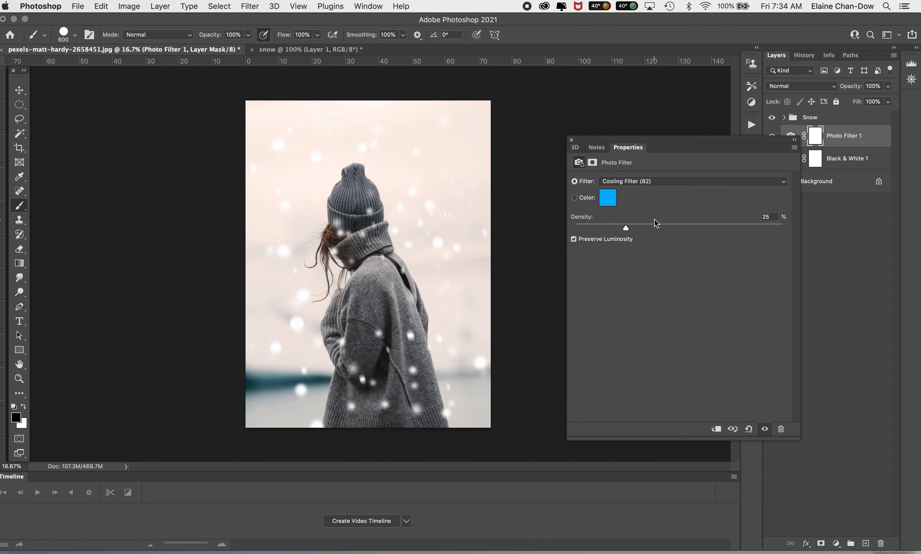
click(571, 139)
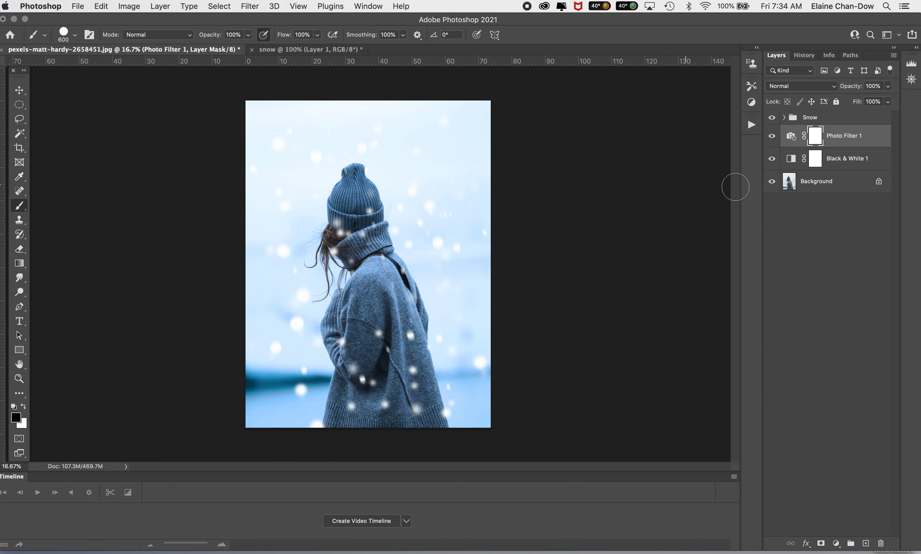
drag(859, 130, 873, 115)
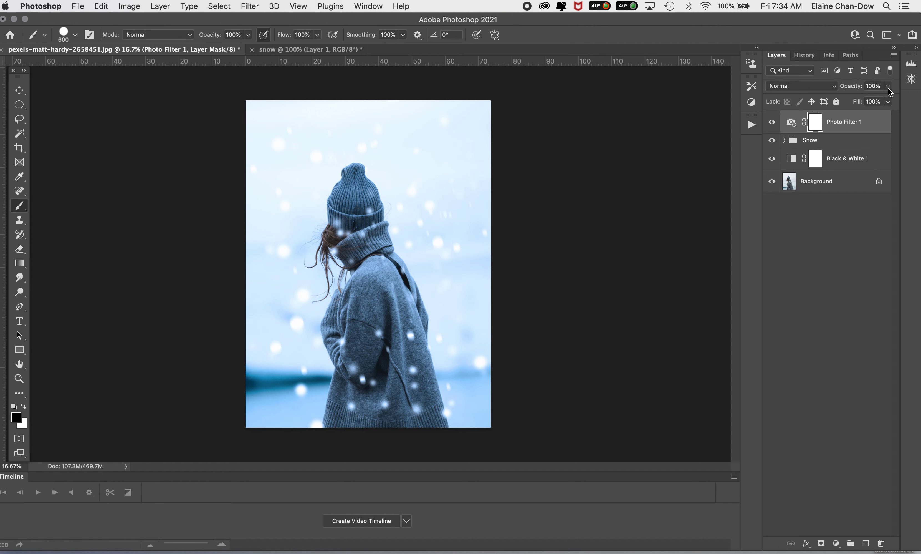
Change Photo Filter 1's colour to blue #1757c1 in the Color Picker.
double_click(790, 124)
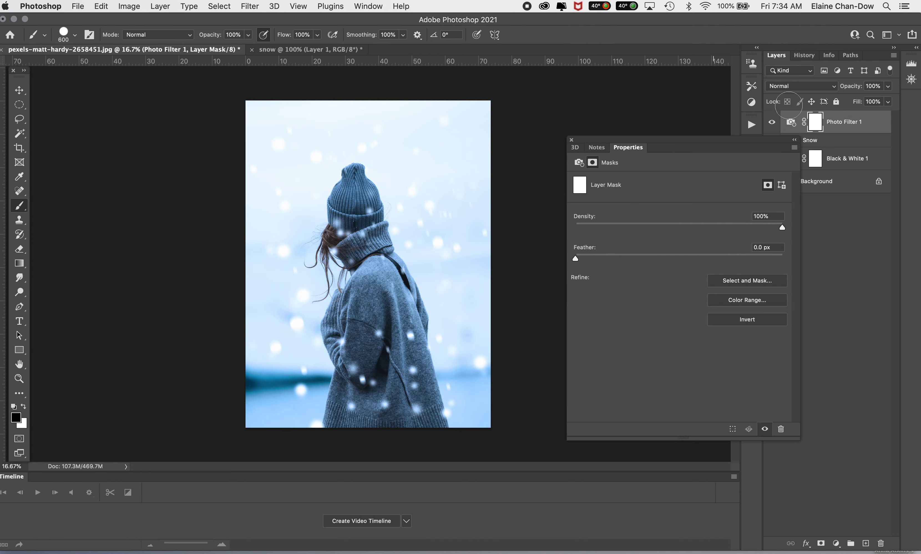
click(792, 132)
double_click(792, 129)
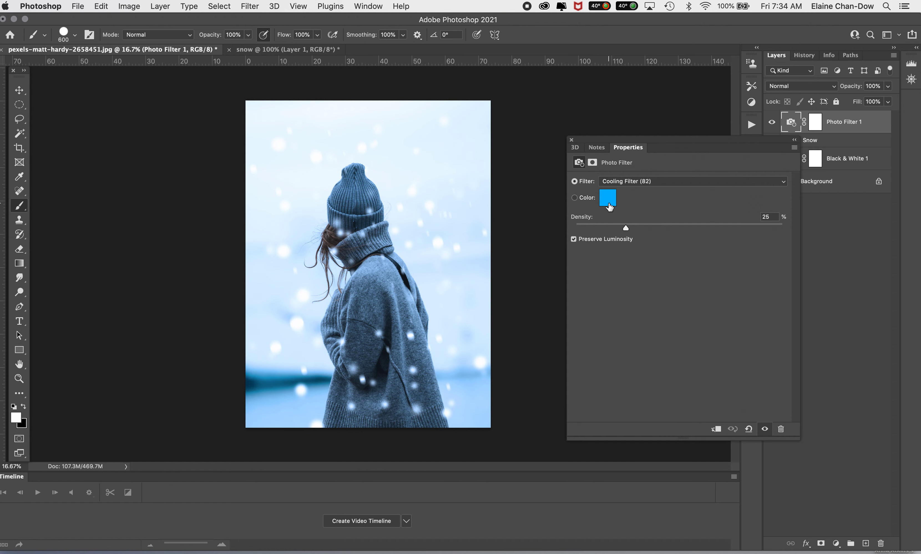
click(609, 204)
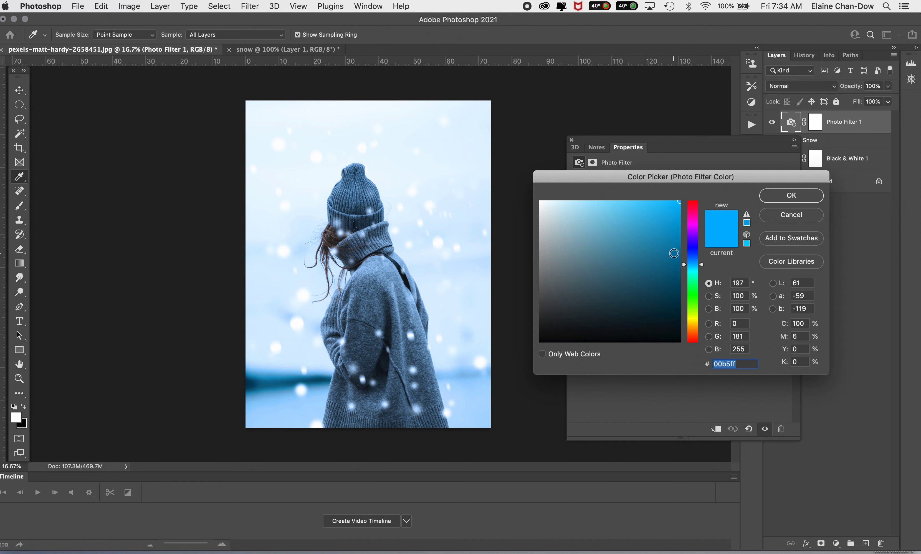
click(674, 253)
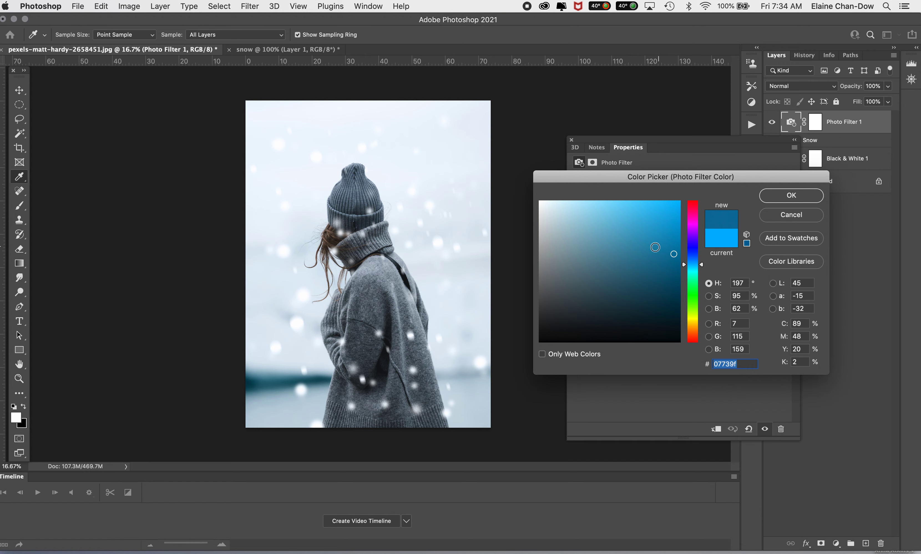
click(654, 247)
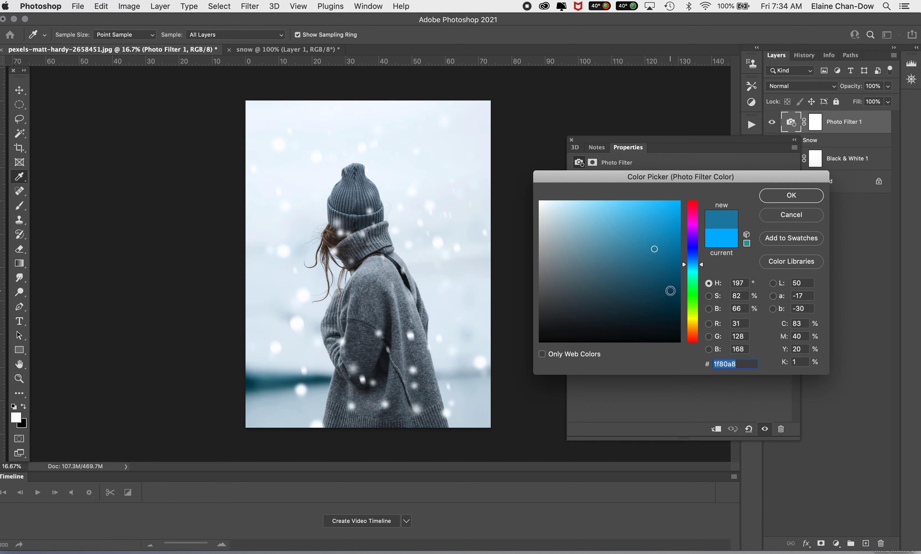
click(670, 290)
click(667, 235)
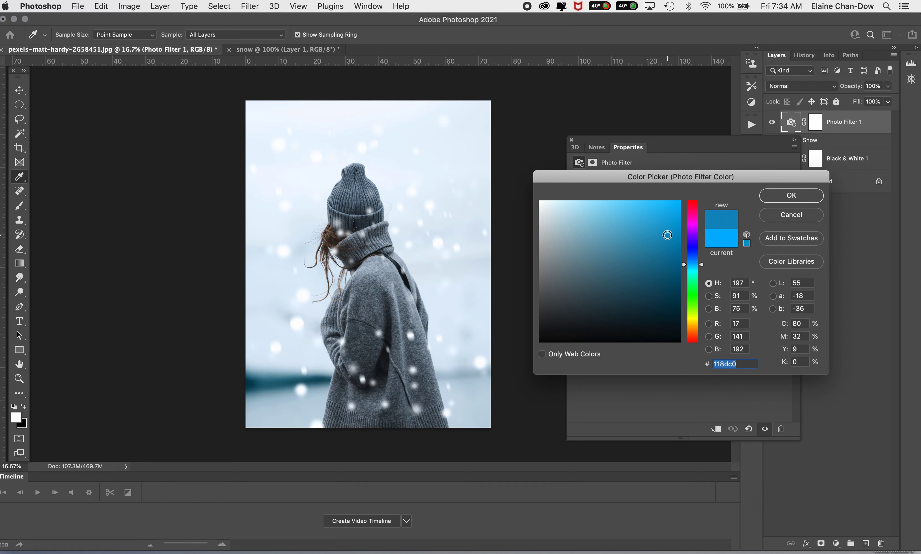
click(645, 231)
click(653, 251)
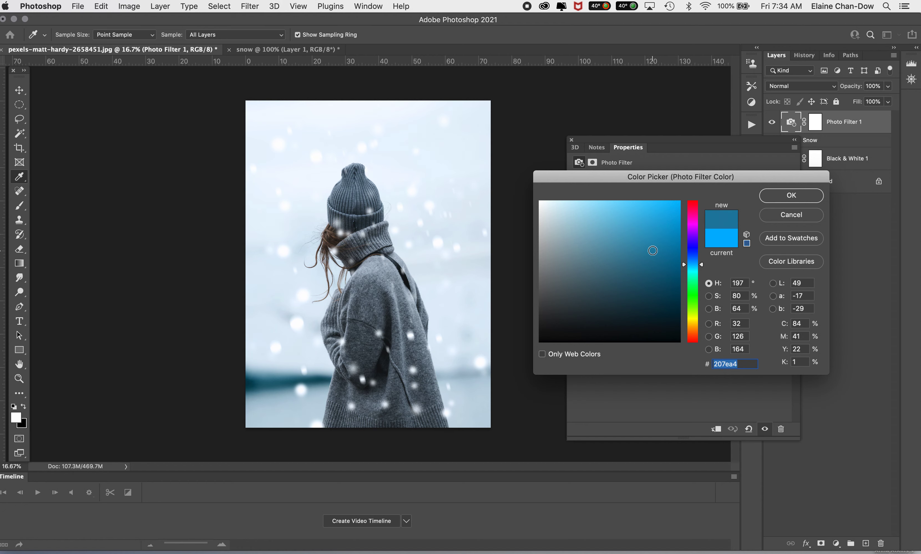
click(694, 251)
click(663, 233)
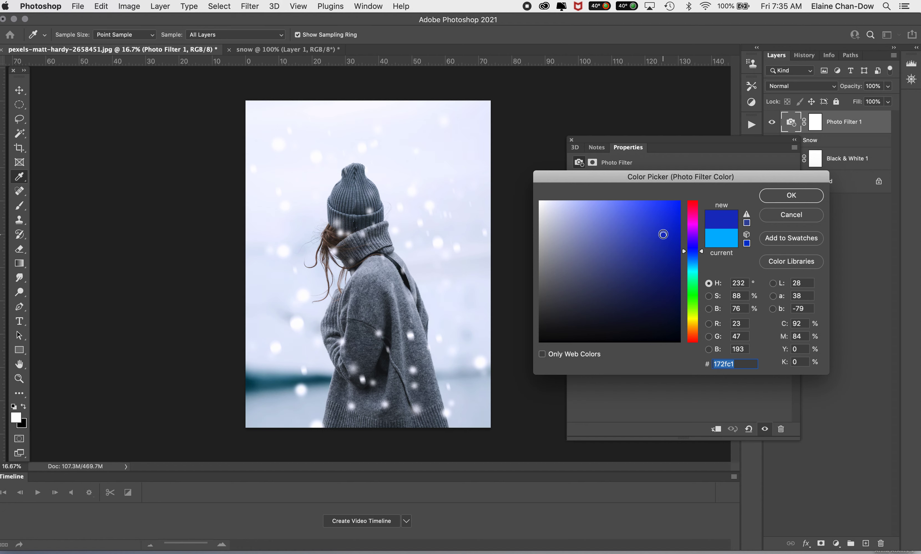
drag(700, 252, 700, 257)
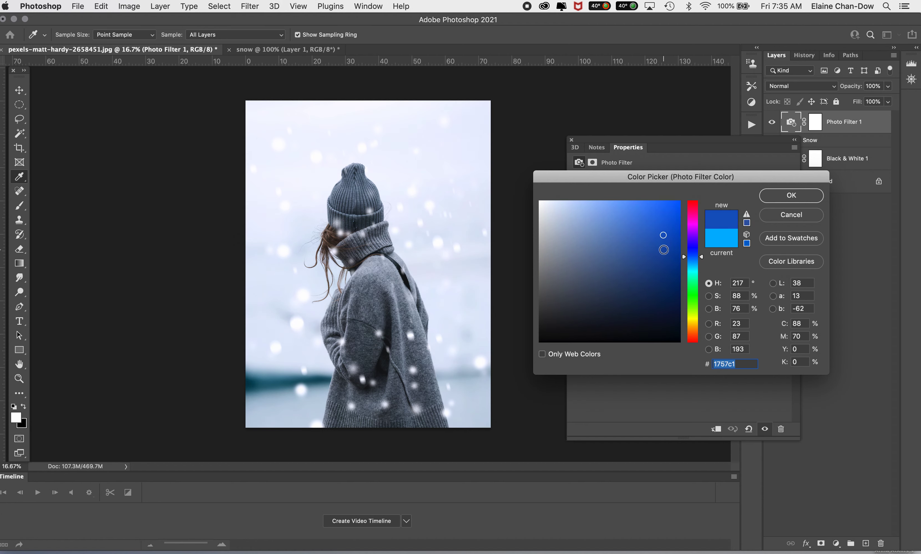
click(818, 198)
click(571, 140)
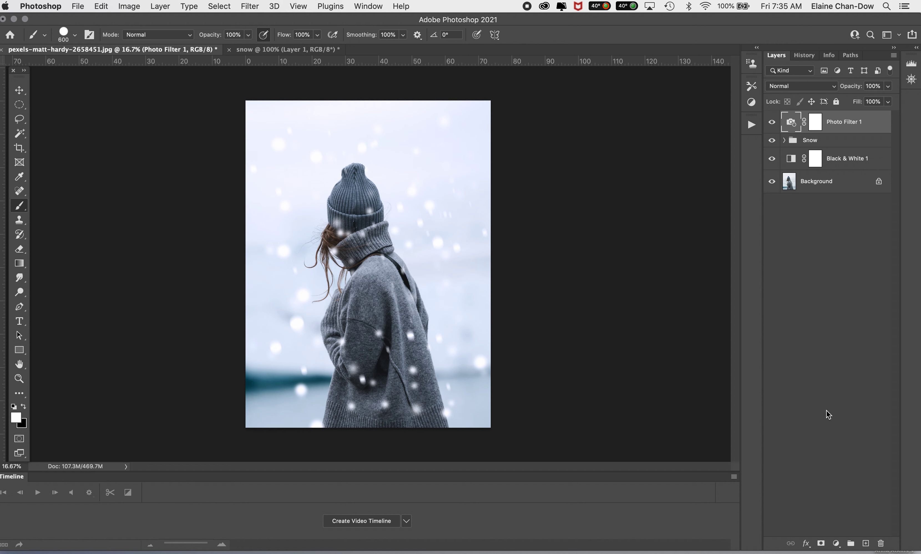
Add a Curves layer with a gentle S-curve: highlights point raised, shadows point lowered.
click(837, 543)
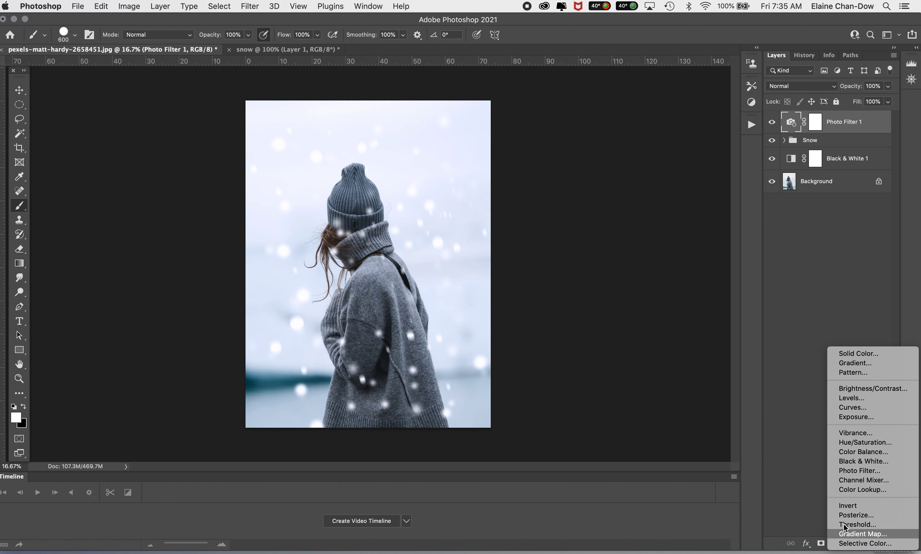
click(865, 406)
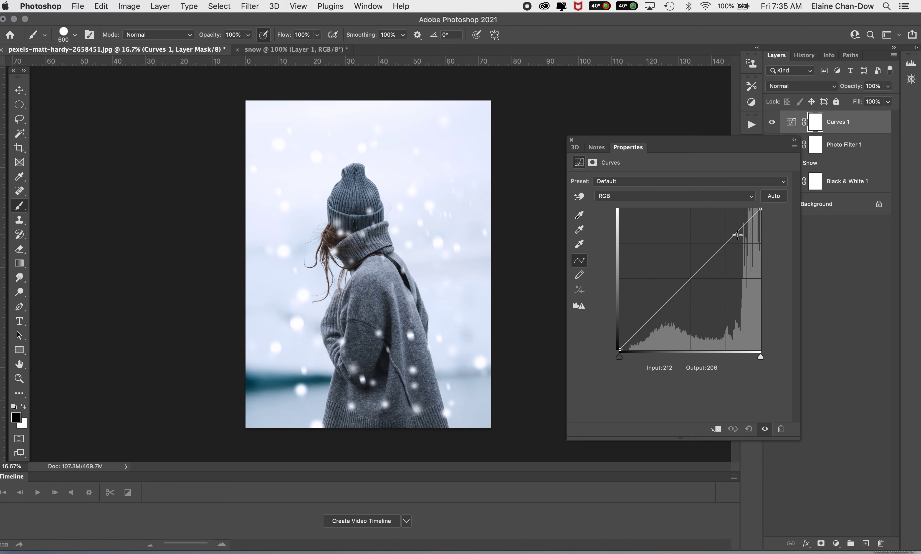
drag(737, 234, 740, 231)
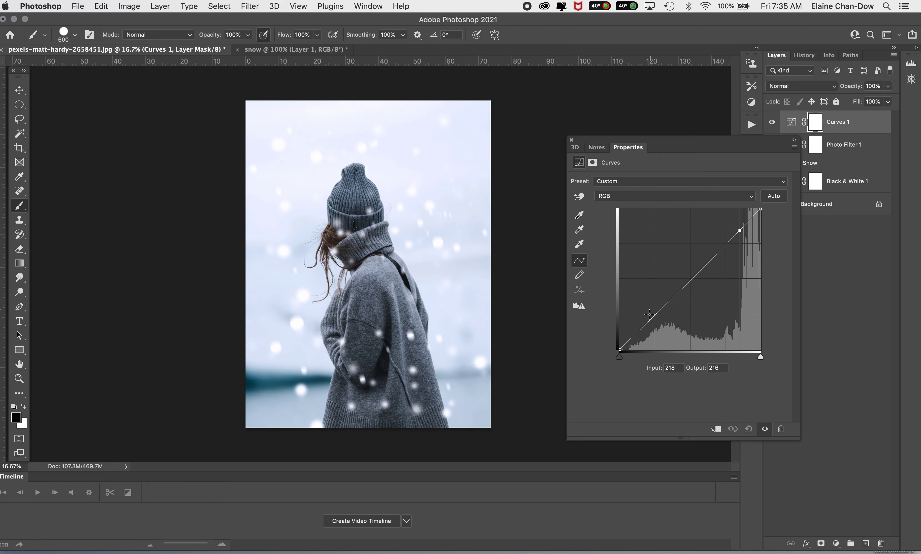
drag(653, 315, 657, 322)
click(740, 230)
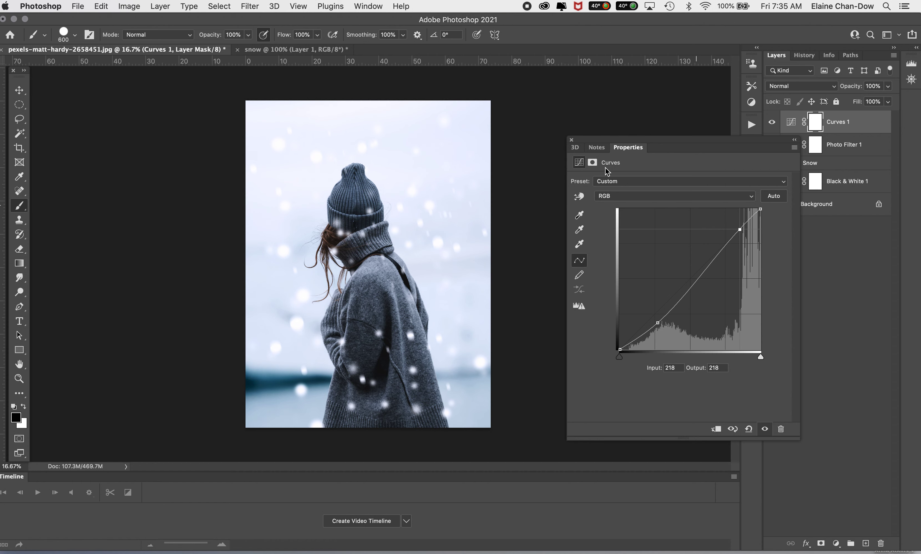
click(571, 140)
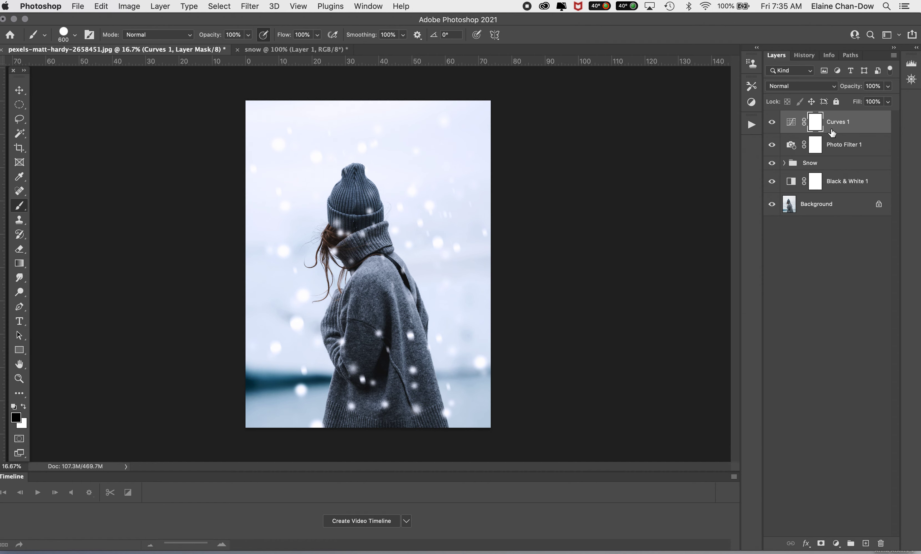
Create a new empty layer group and name it 'Global'.
click(874, 147)
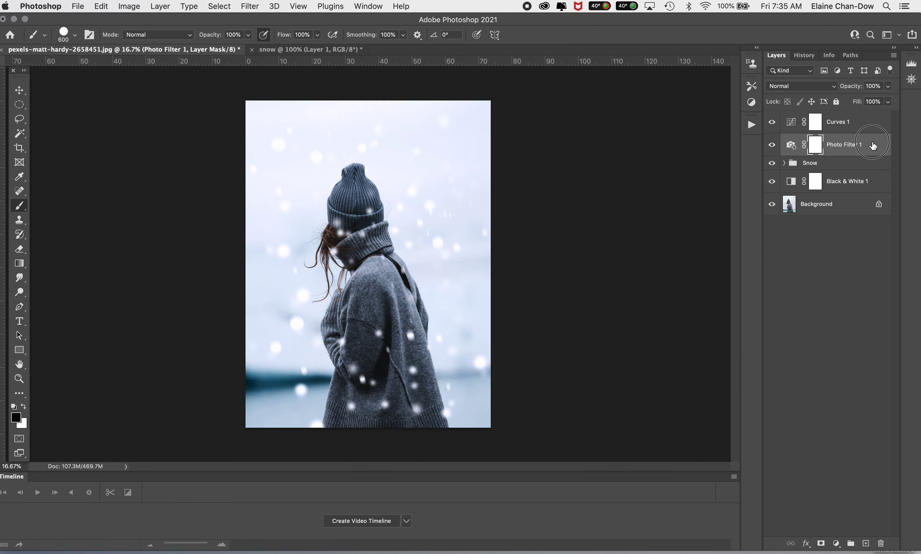
double_click(872, 146)
click(789, 210)
click(851, 543)
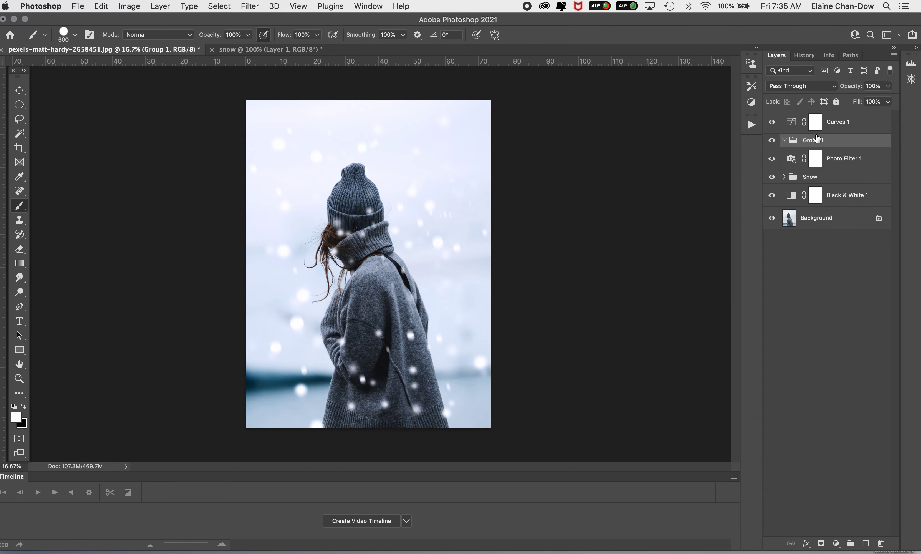
double_click(814, 140)
text(Global)
key(Return)
Move Photo Filter 1, Curves 1 and Black & White 1 into the Global group.
click(867, 157)
key(x)
drag(867, 153, 860, 141)
click(859, 125)
double_click(859, 127)
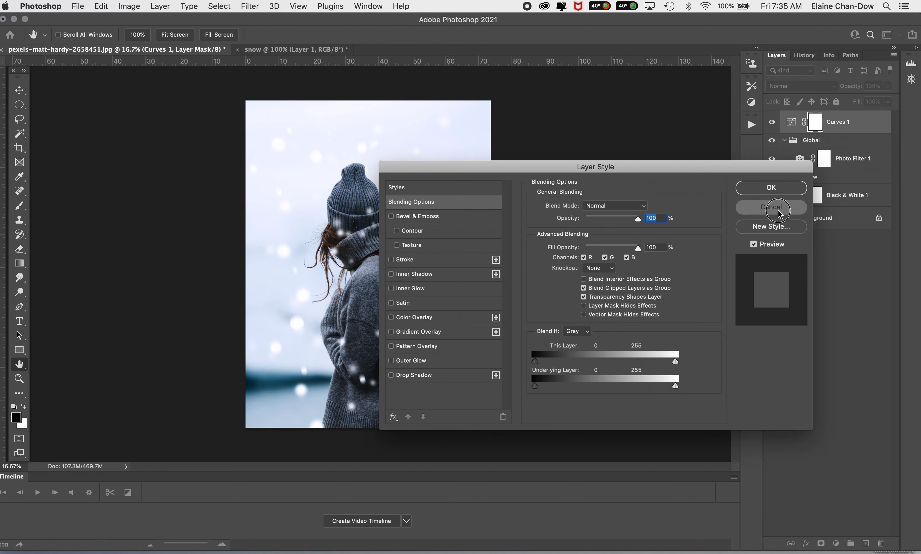
click(771, 208)
drag(849, 121, 823, 139)
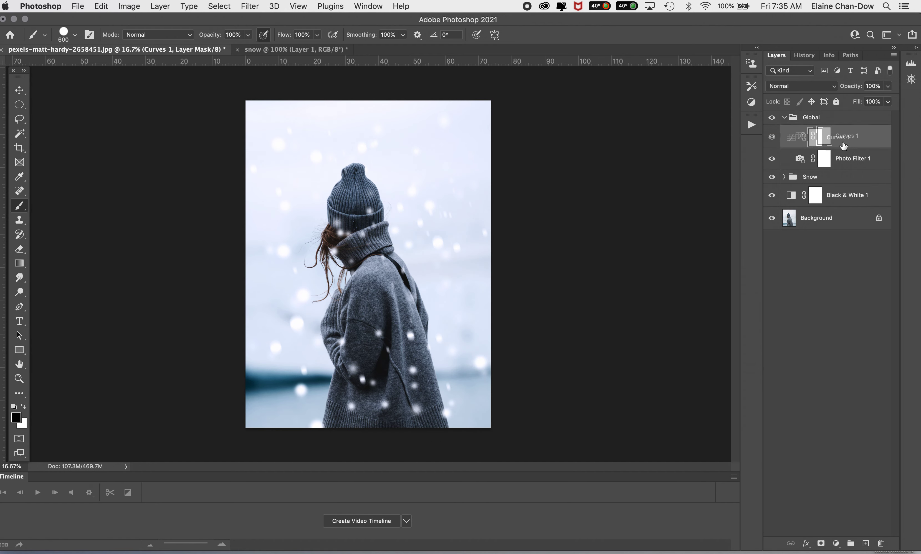
key(x)
click(784, 118)
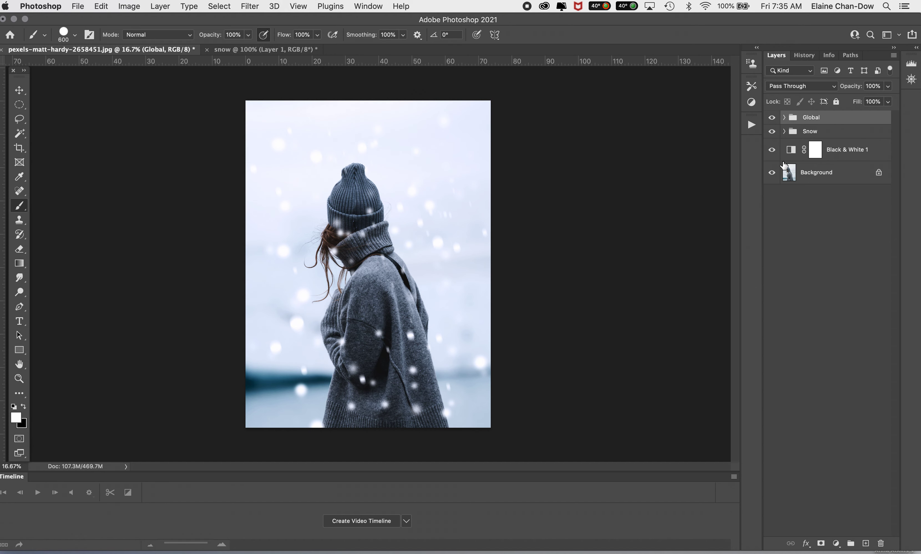
click(857, 145)
drag(877, 148, 871, 119)
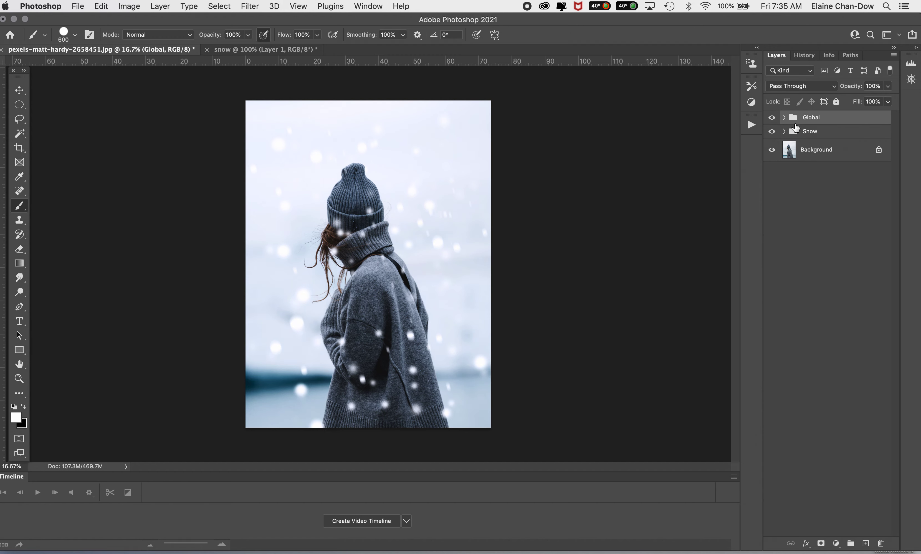
click(785, 118)
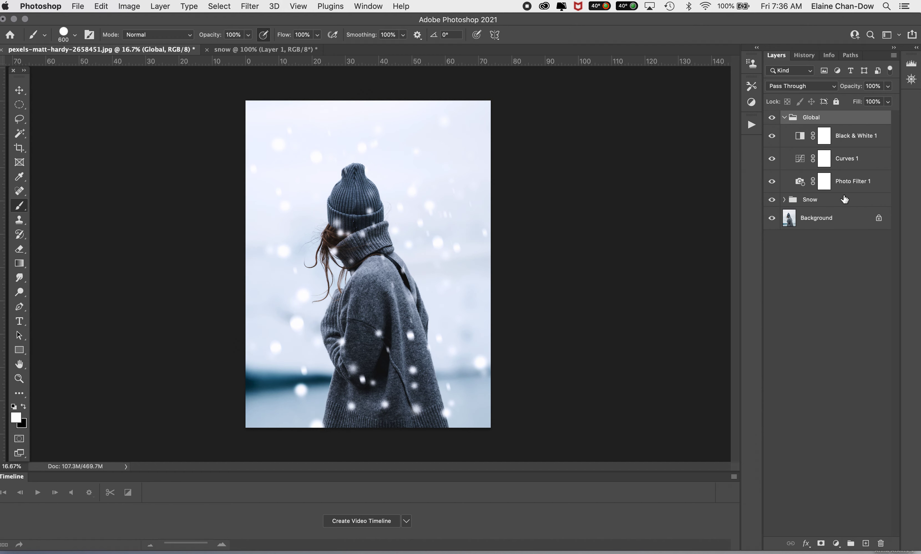
Hide and reshow the Global group's adjustments to compare, then collapse the group.
click(772, 118)
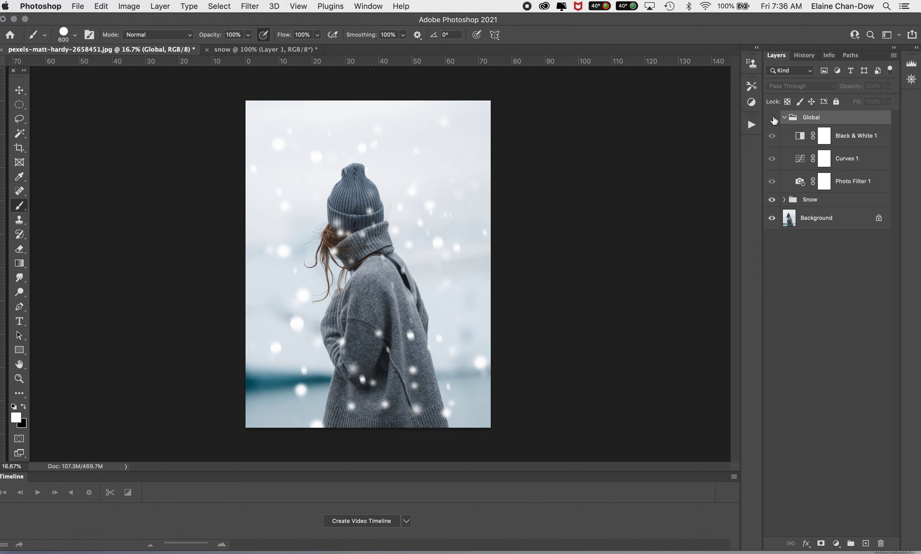
click(773, 119)
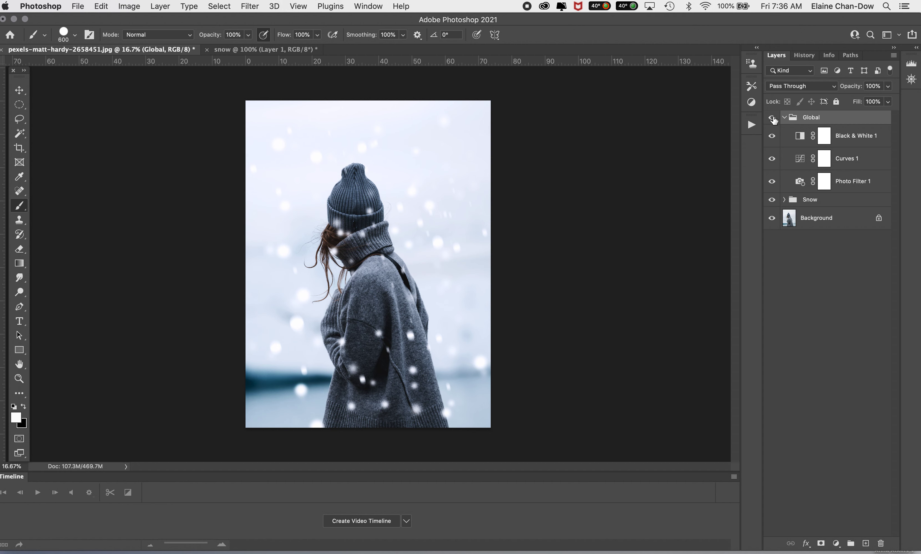
click(785, 118)
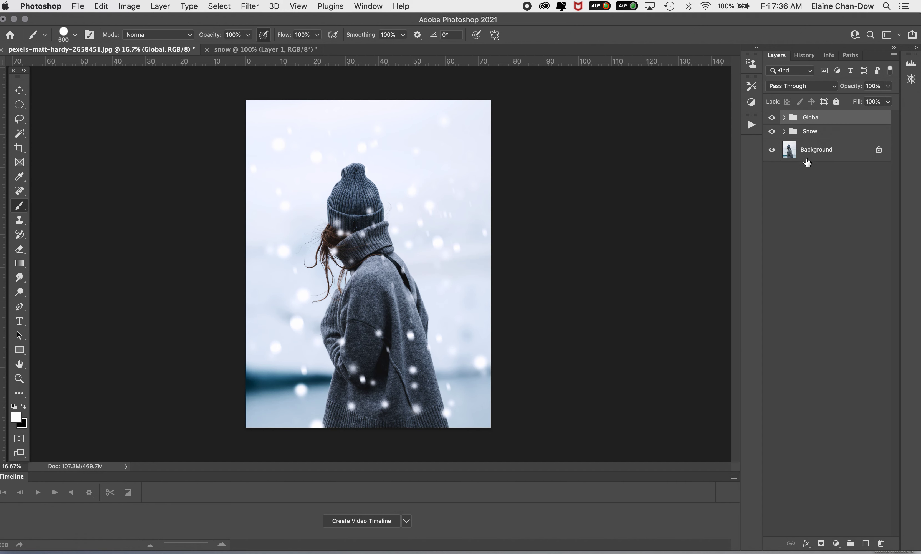